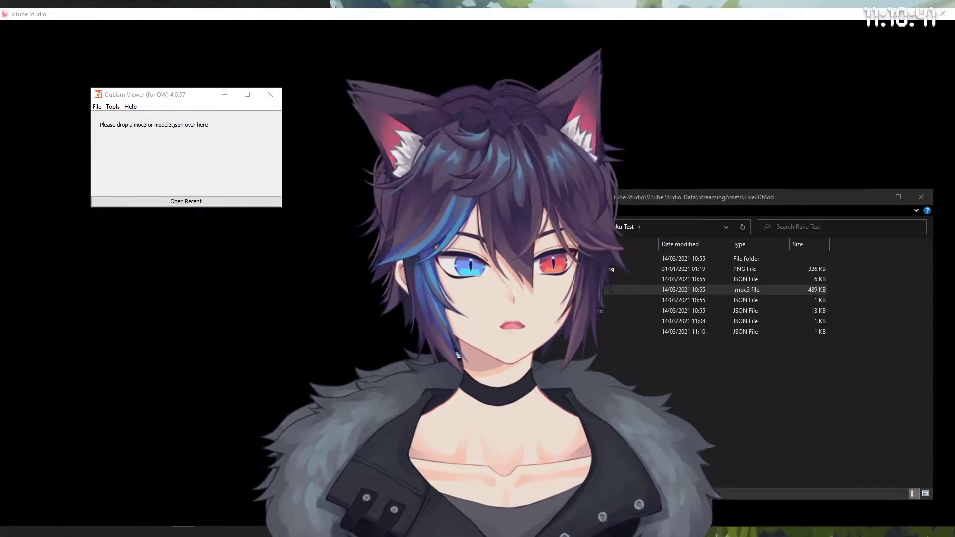
Go up to the Live2DModels folder and move its window clear for viewing the model files
left_click(649, 294)
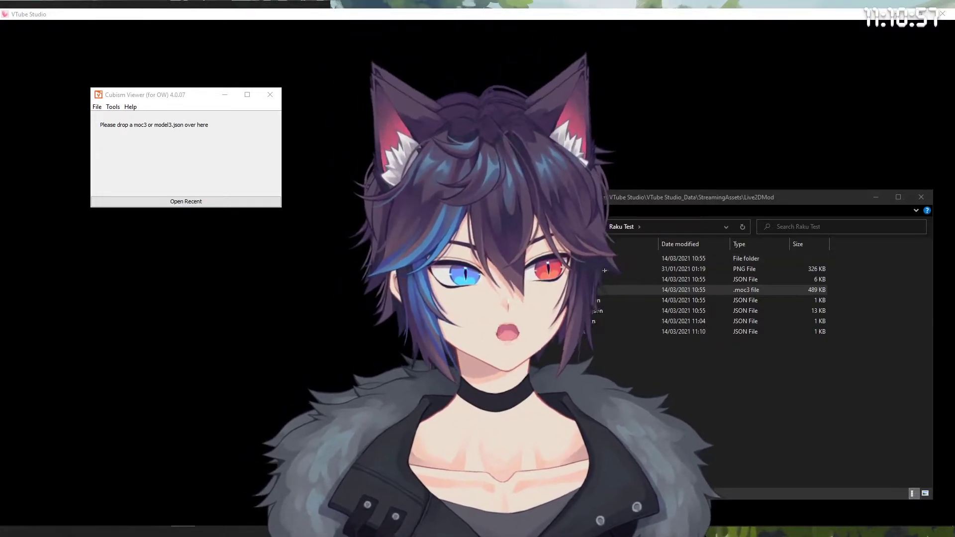
left_click_drag(604, 270, 630, 368)
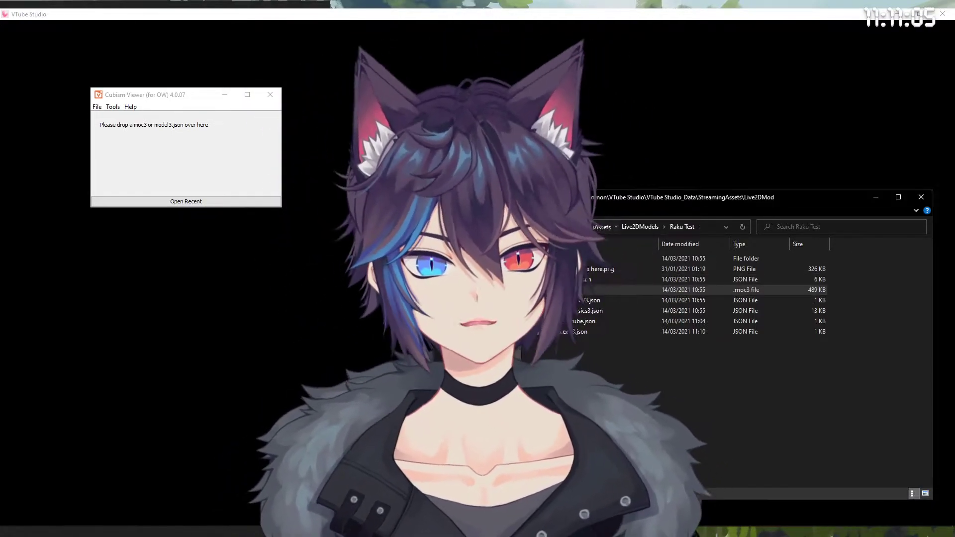
key("alt+Up")
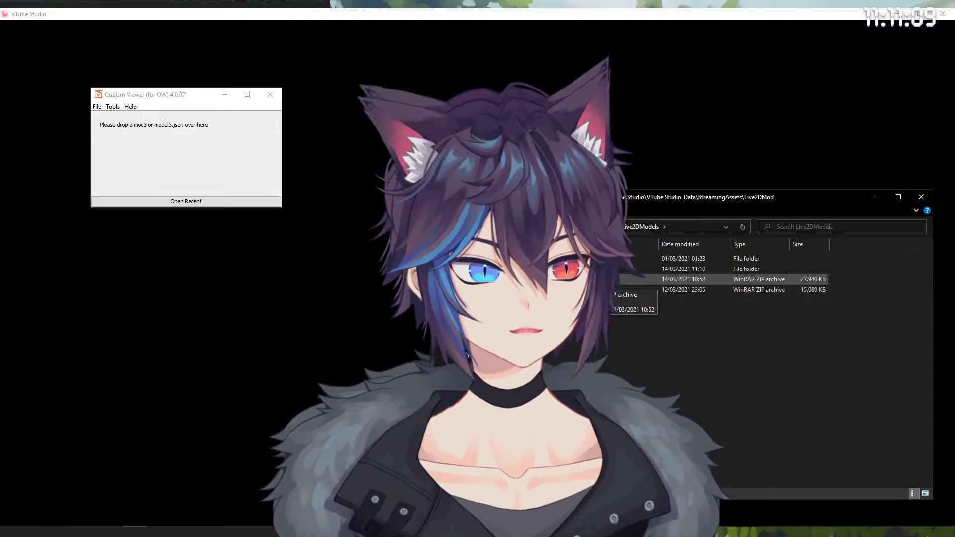
left_click_drag(619, 200, 592, 199)
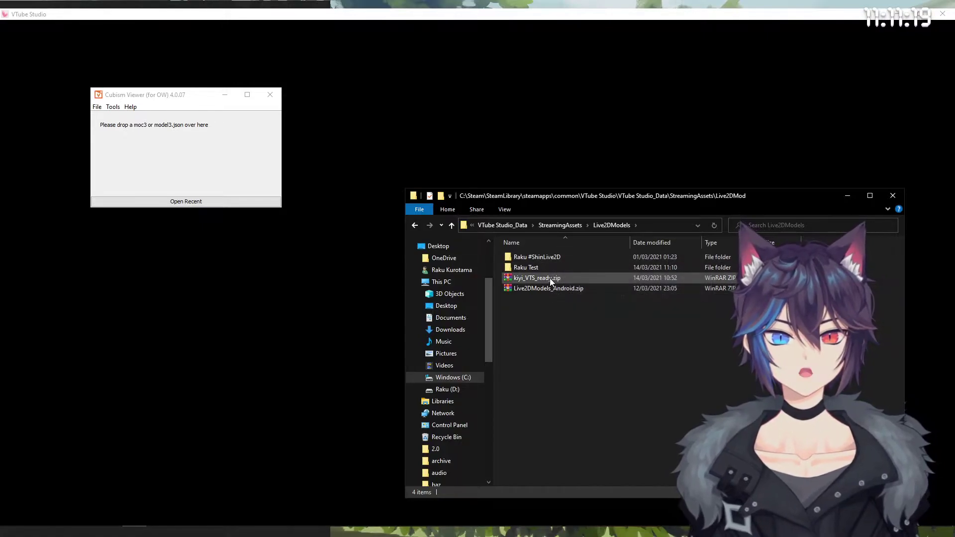
Inspect the model files in the kiyi folder of kiyi_VTS_ready.zip, and close the archive
double_click(550, 278)
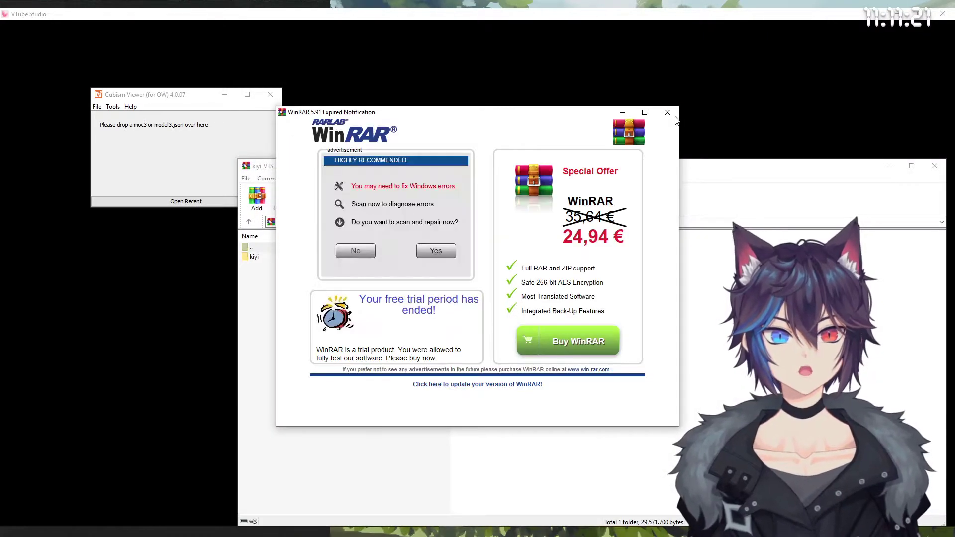
left_click(667, 112)
double_click(260, 257)
left_click(265, 305)
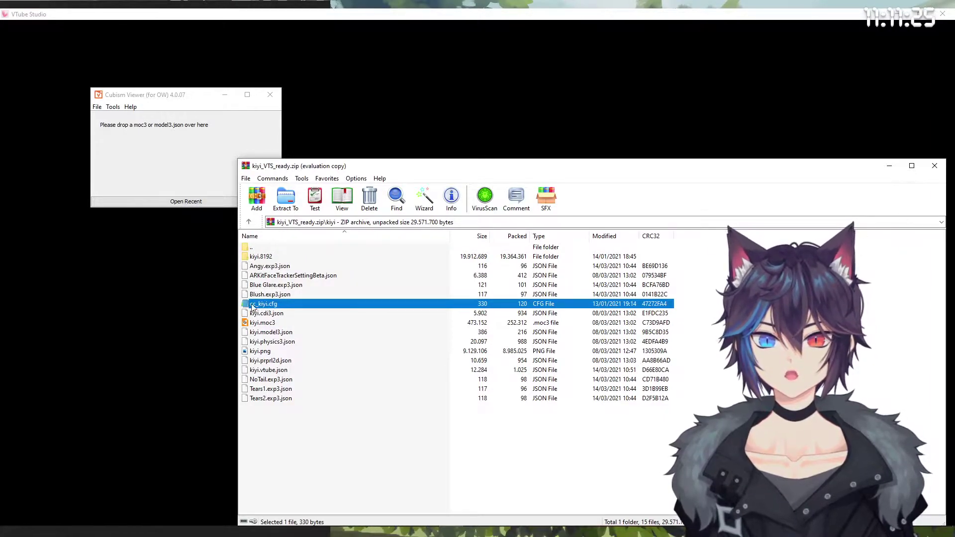
left_click(931, 167)
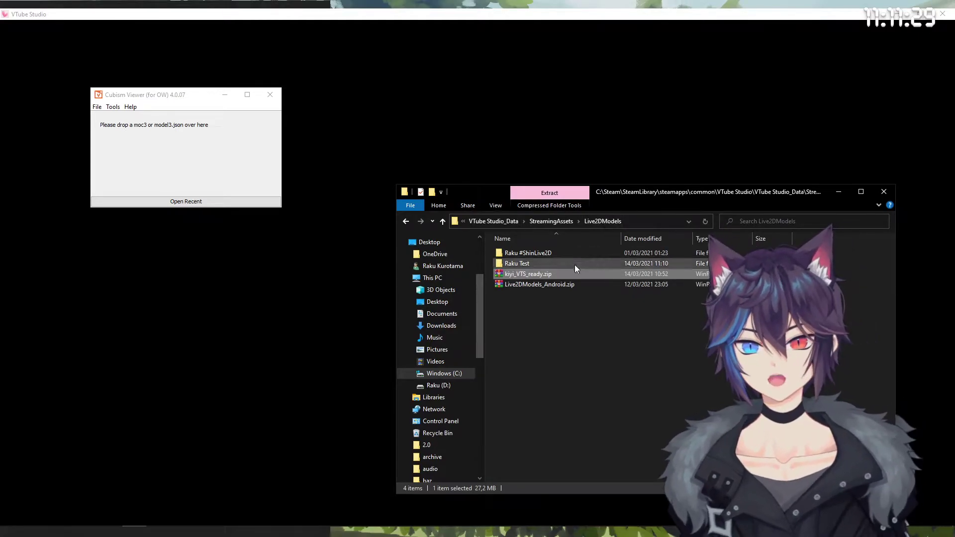
left_click(574, 338)
Open the Raku Test model folder and arrange its window beside the Cubism Viewer window so both are accessible
left_click_drag(162, 99, 156, 132)
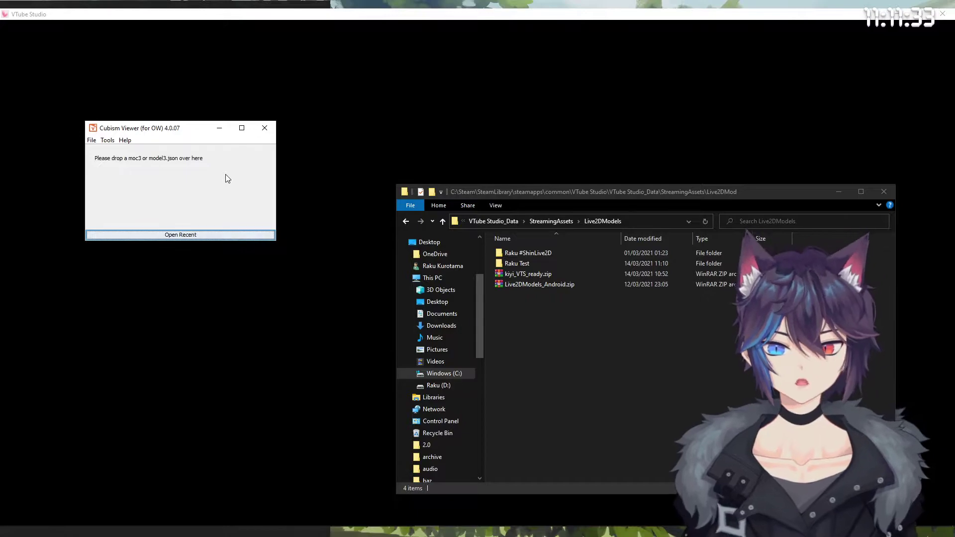
left_click_drag(162, 130, 229, 169)
double_click(530, 266)
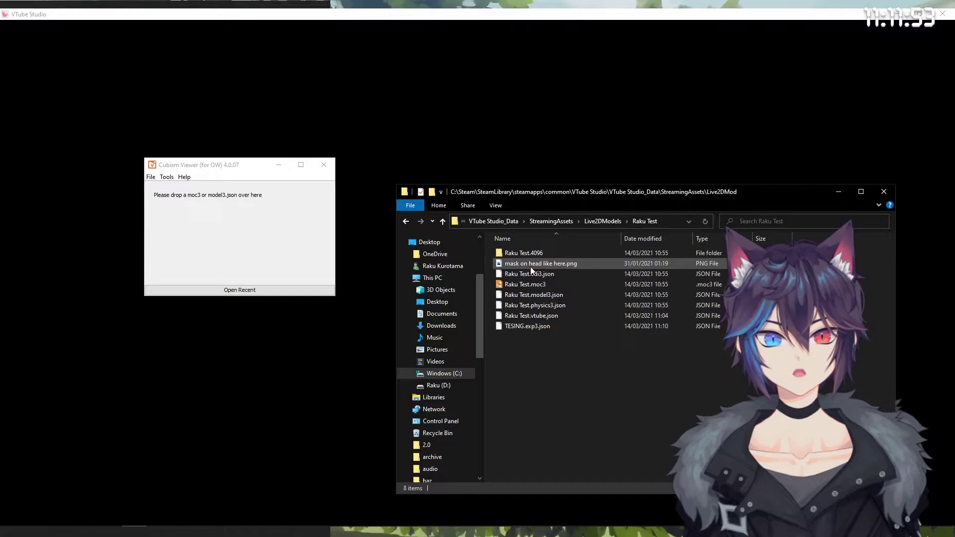
left_click_drag(556, 197, 611, 215)
left_click_drag(263, 175, 256, 193)
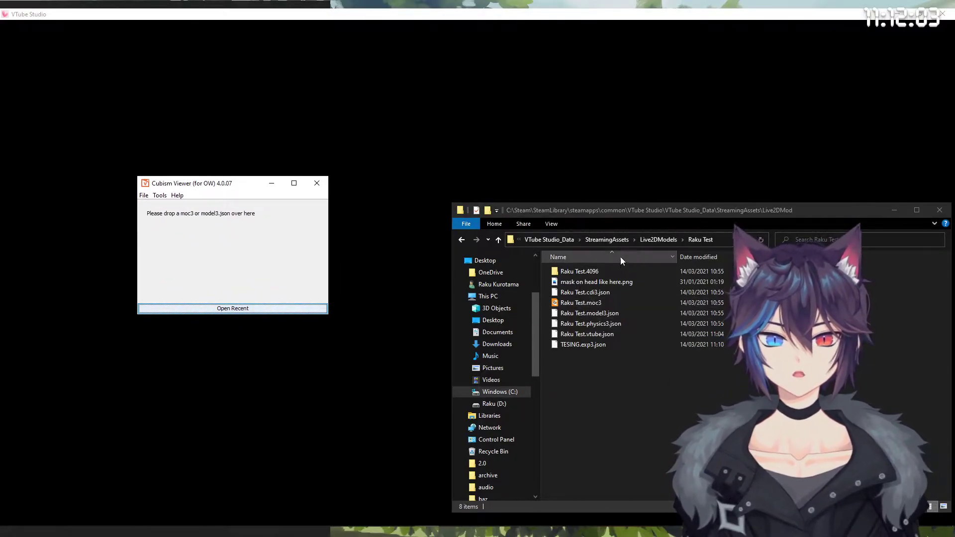
left_click_drag(631, 215, 619, 210)
left_click_drag(239, 189, 258, 158)
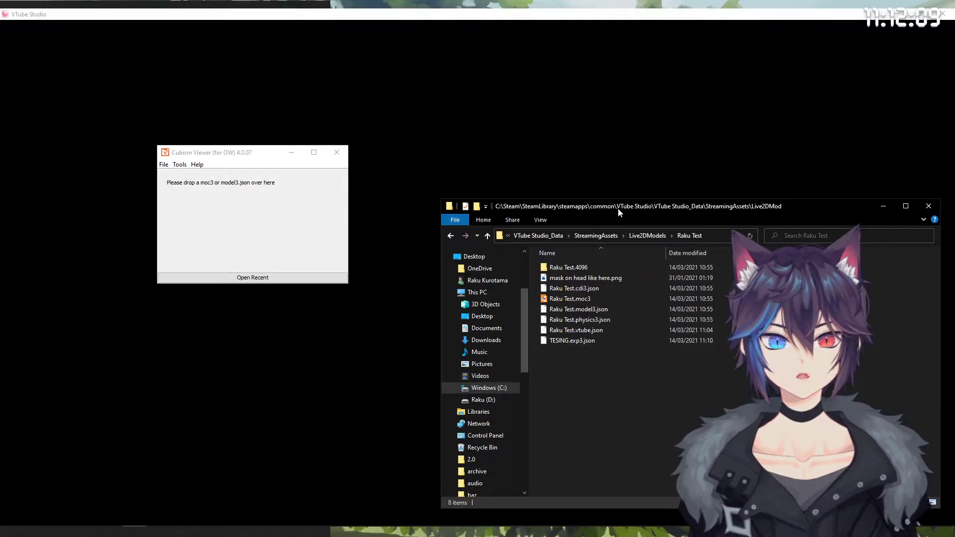
left_click_drag(617, 208, 615, 203)
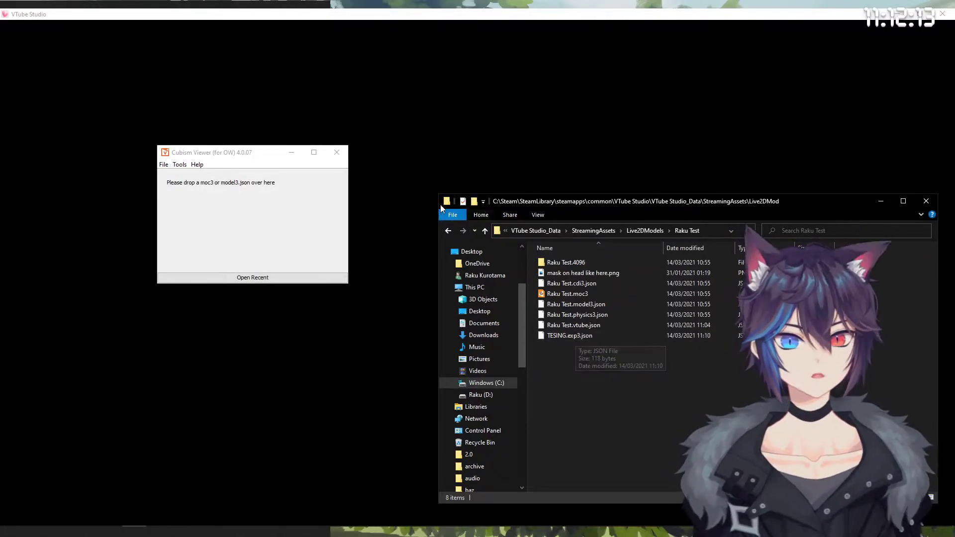
left_click_drag(440, 194, 373, 150)
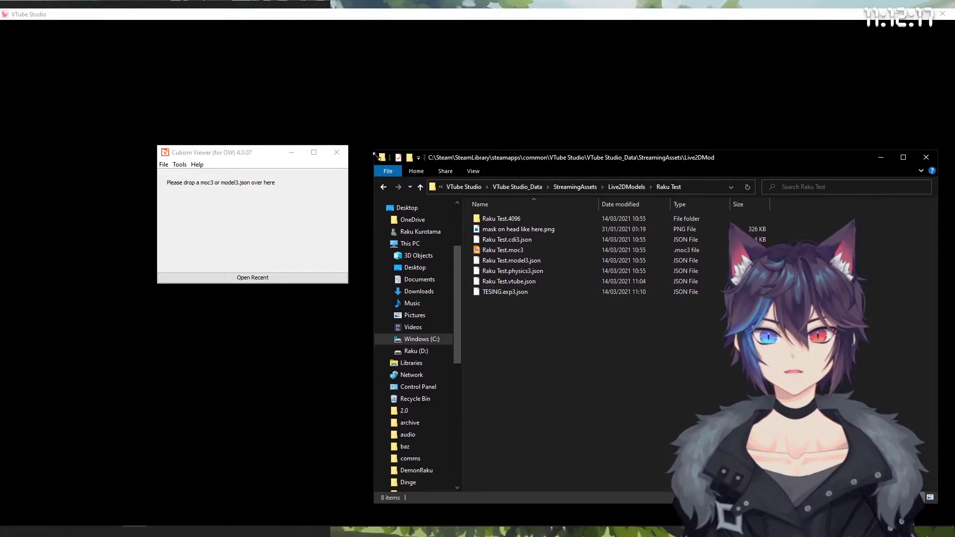
left_click_drag(374, 151, 427, 200)
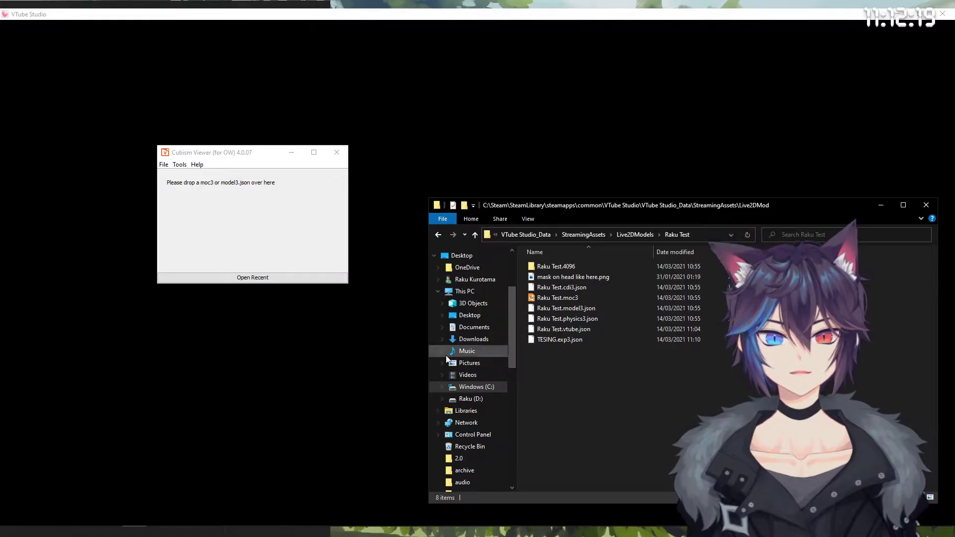
Load Raku Test.moc3 from the Raku Test folder into Cubism Viewer
left_click(565, 339)
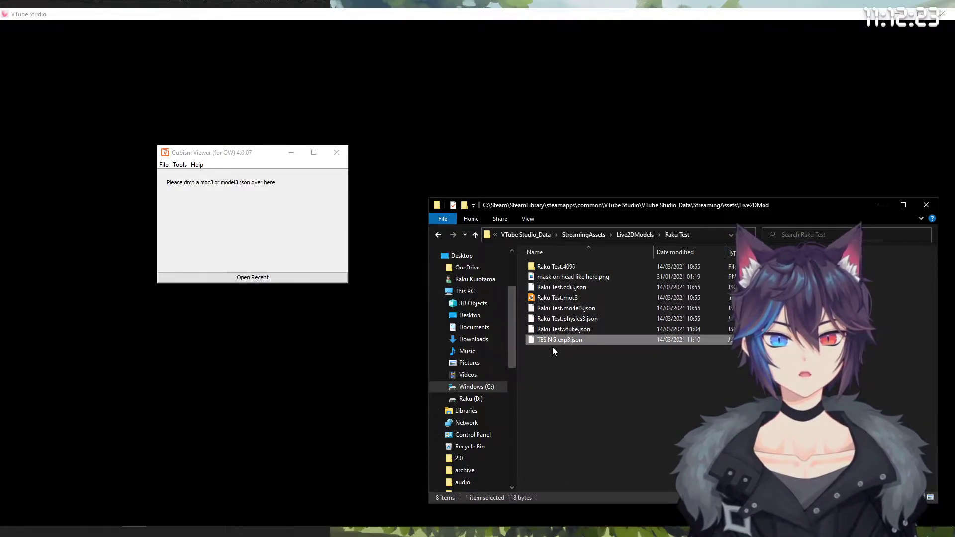
left_click(557, 297)
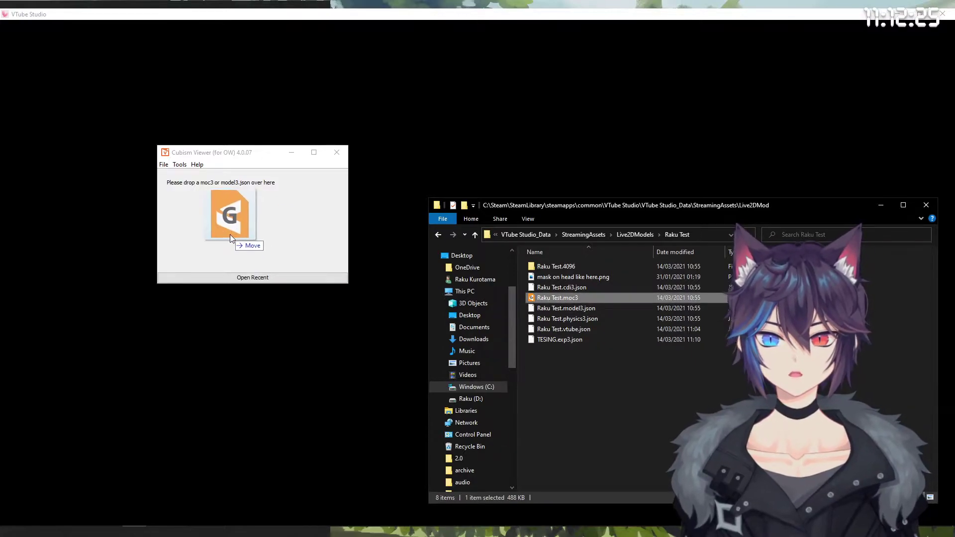
left_click_drag(230, 234, 230, 235)
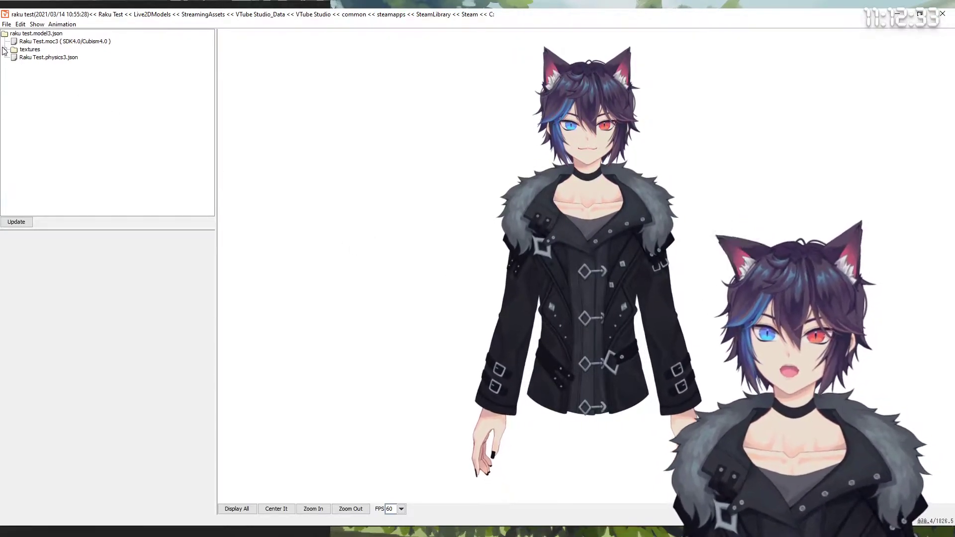
Add an expression with the file name kaFGkha and the expression name ahfgakj, and select it for editing
left_click(7, 24)
mouse_move(27, 35)
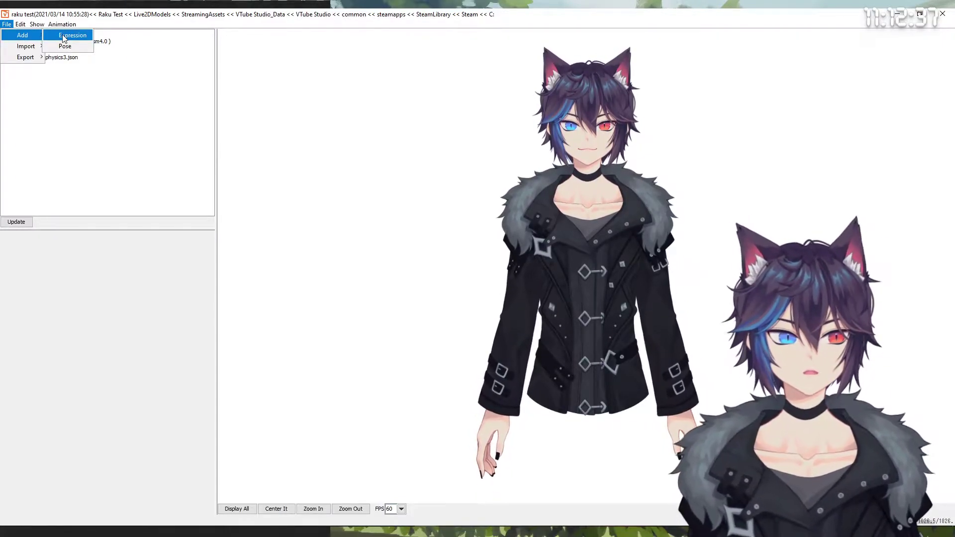
left_click(63, 38)
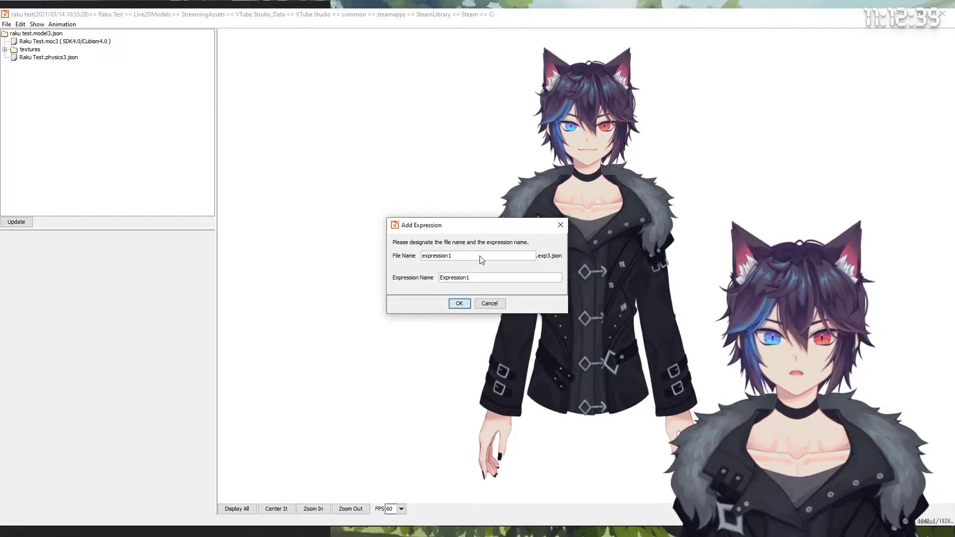
left_click_drag(480, 257, 373, 249)
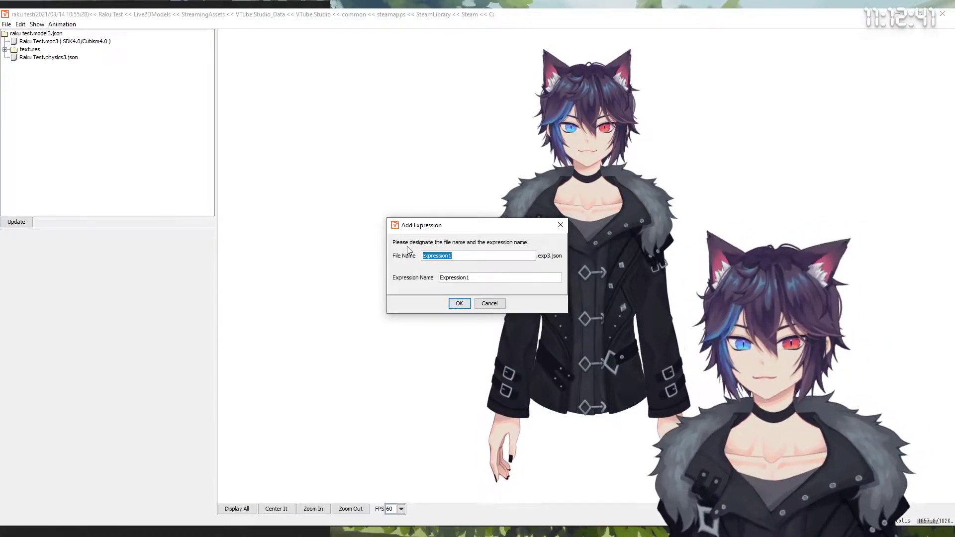
type("kaFGkha")
key("Tab")
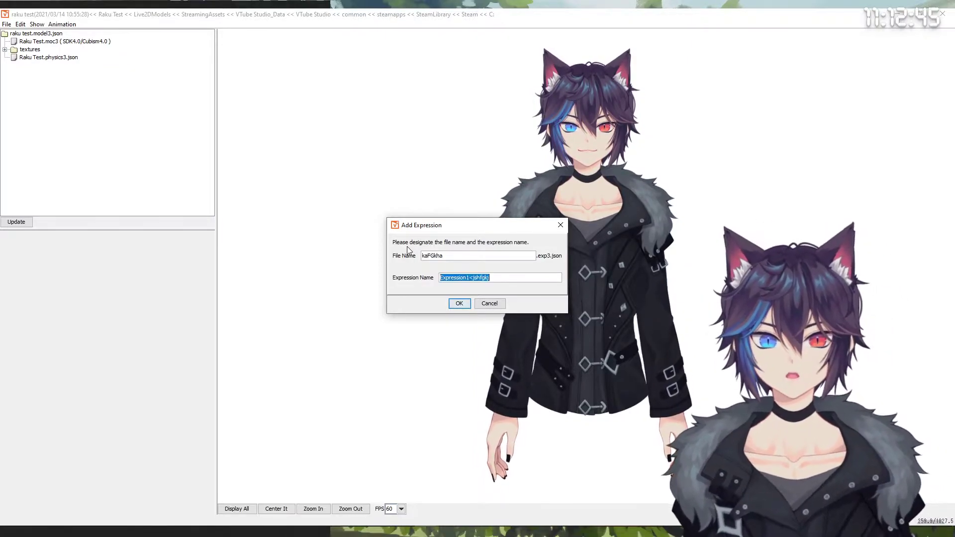
left_click(459, 304)
left_click(52, 73)
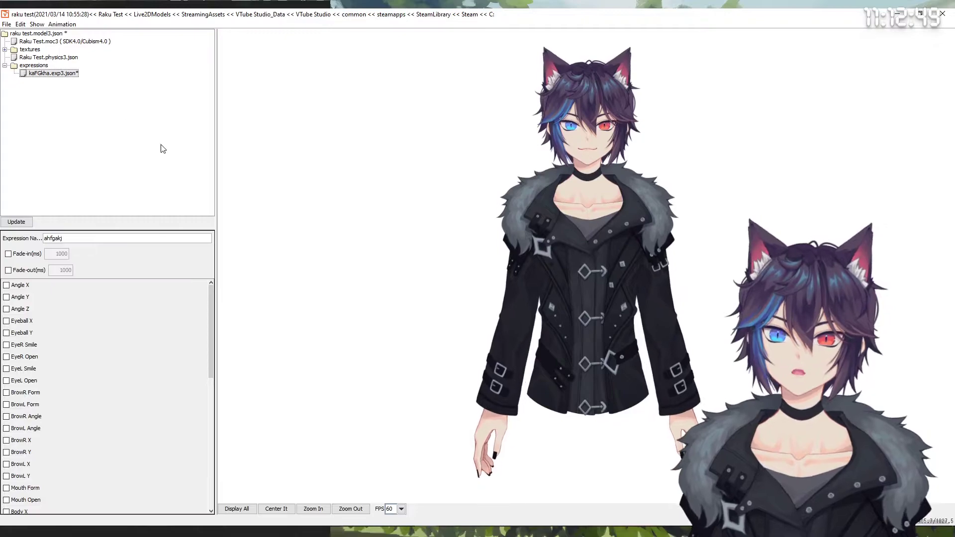
Enable the Cursed mouth parameter at 1.0 in the kaFGkha expression and check the mouth on the model
scroll(86, 385, "down", 10)
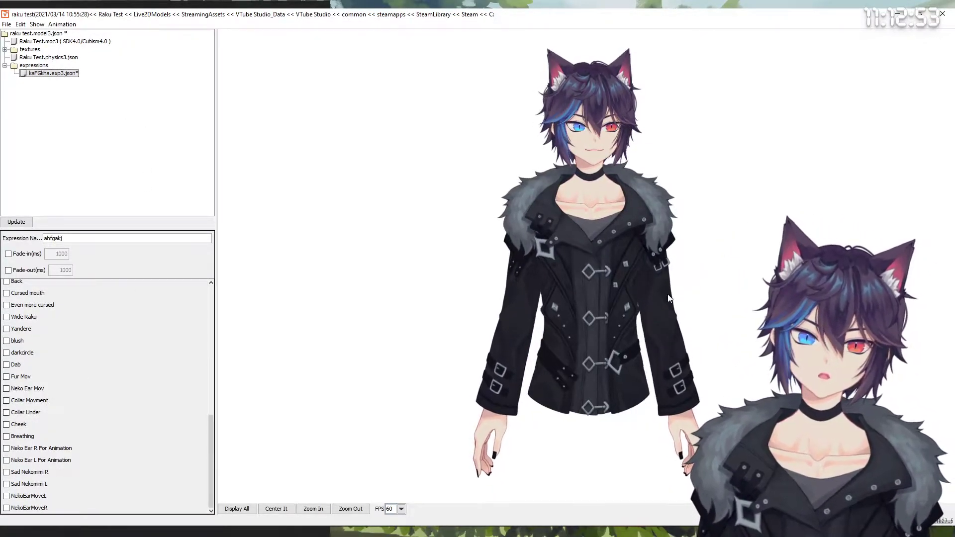
scroll(22, 389, "up", 1)
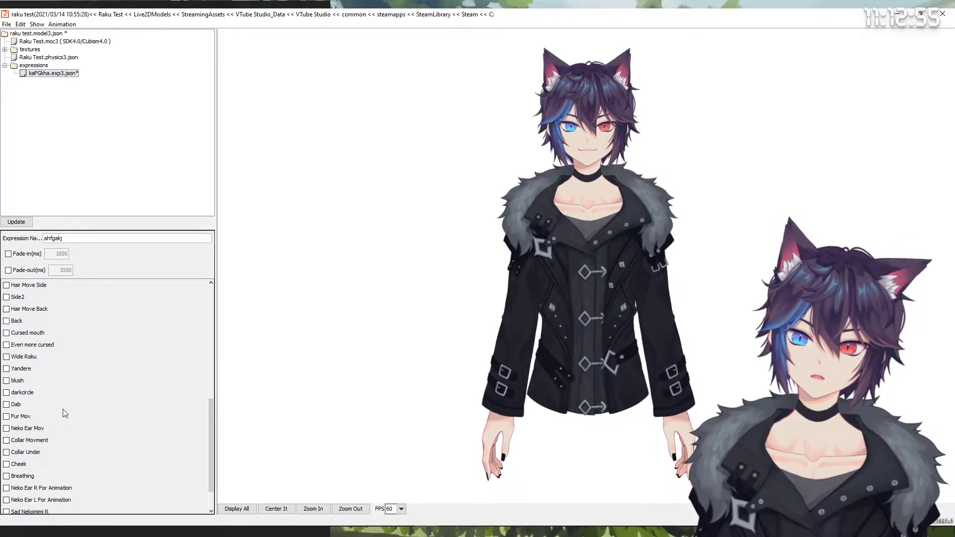
scroll(54, 347, "up", 5)
scroll(49, 343, "down", 8)
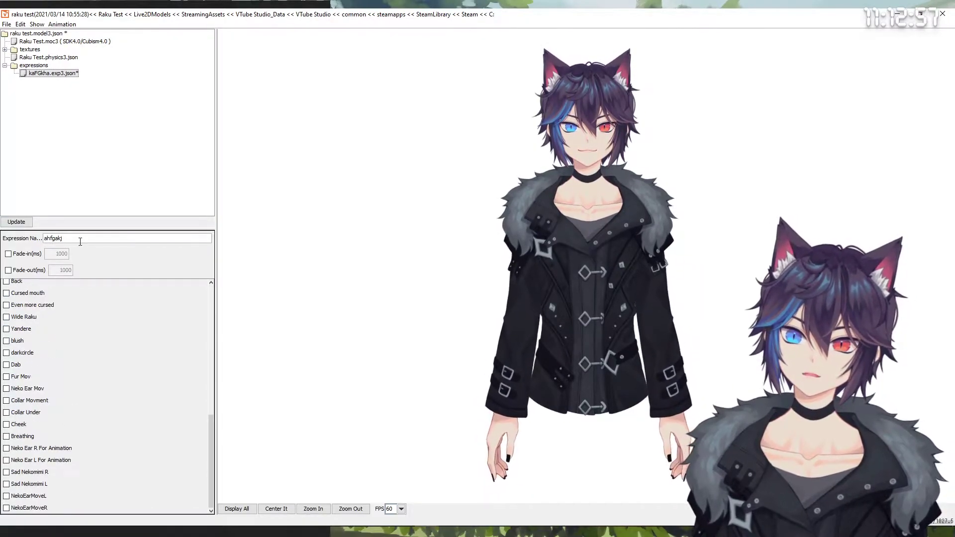
scroll(73, 359, "up", 3)
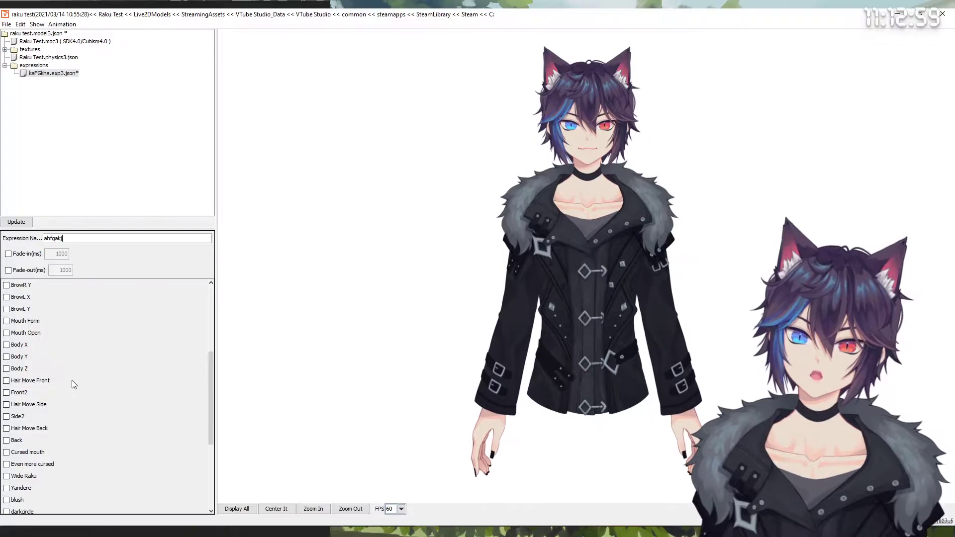
scroll(72, 380, "down", 3)
scroll(71, 380, "up", 2)
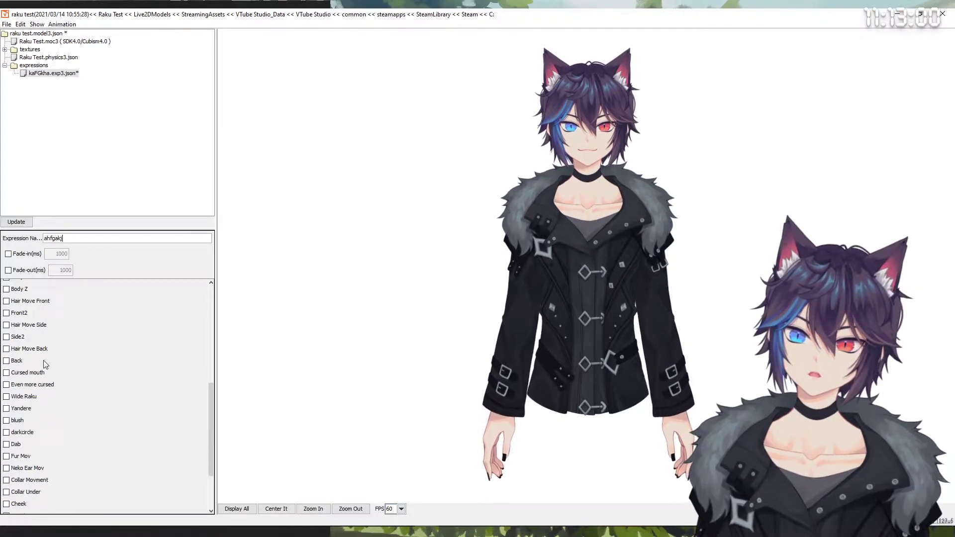
left_click(6, 372)
scroll(591, 107, "up", 5)
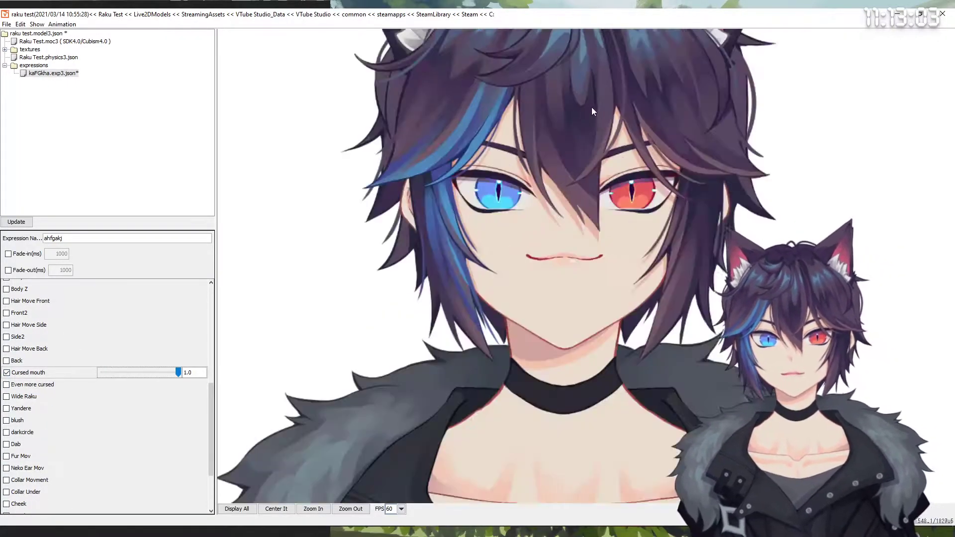
scroll(590, 111, "down", 5)
scroll(563, 169, "up", 1)
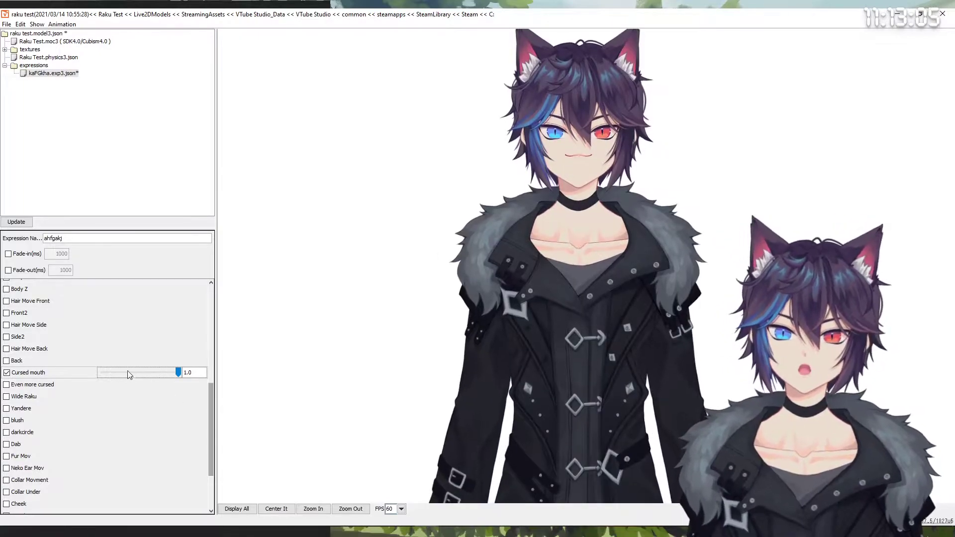
Try out the Even more cursed parameter on the model's face, and exclude it from the expression again
left_click(6, 384)
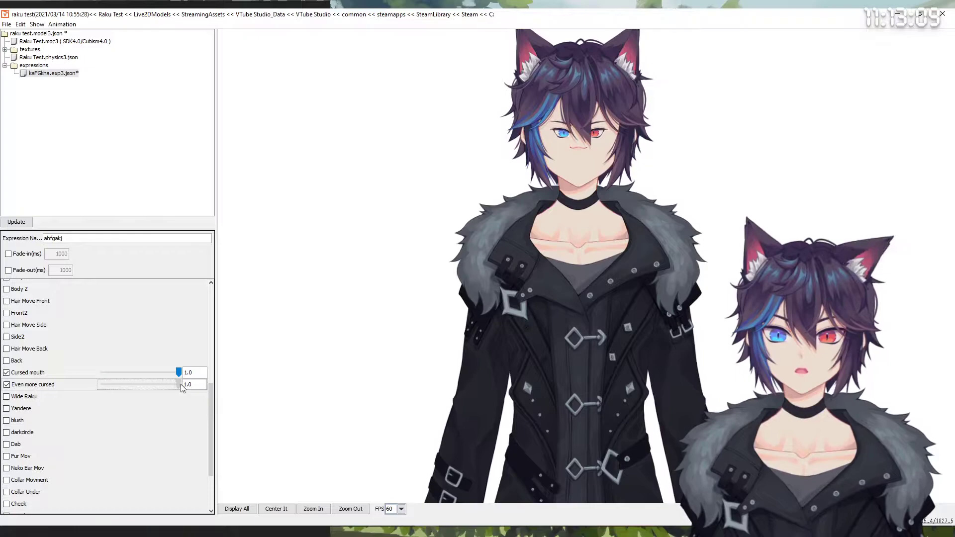
left_click_drag(179, 385, 97, 384)
left_click(6, 384)
scroll(563, 152, "up", 3)
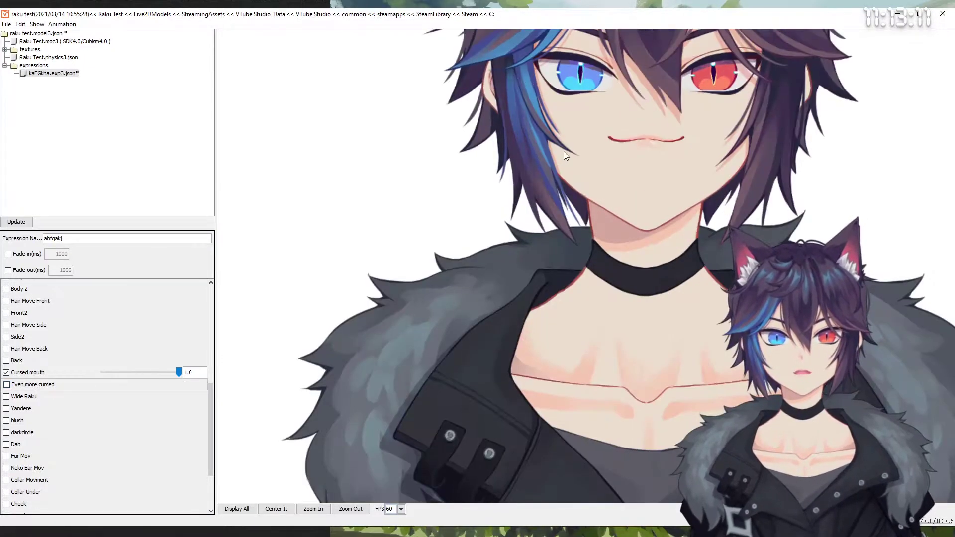
scroll(565, 159, "down", 4)
scroll(577, 167, "up", 2)
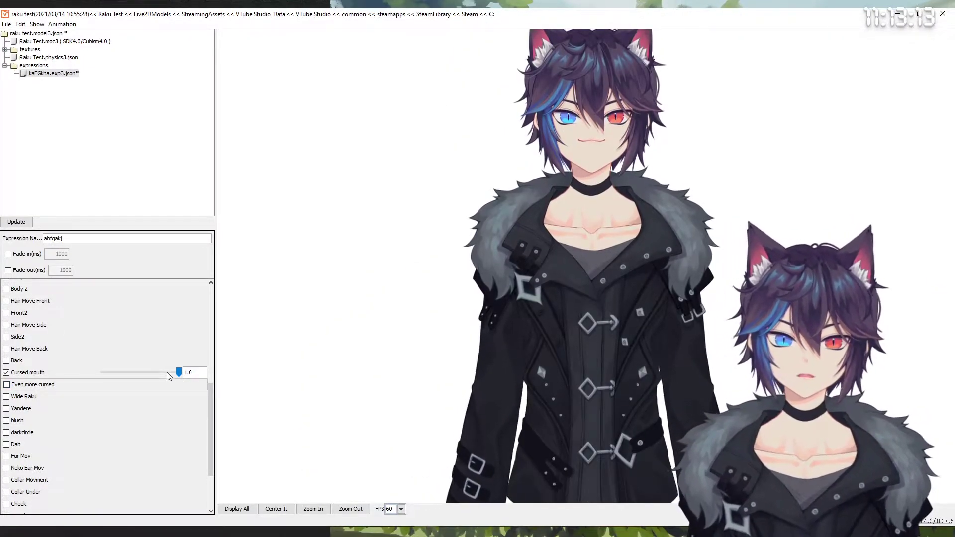
left_click_drag(593, 156, 597, 214)
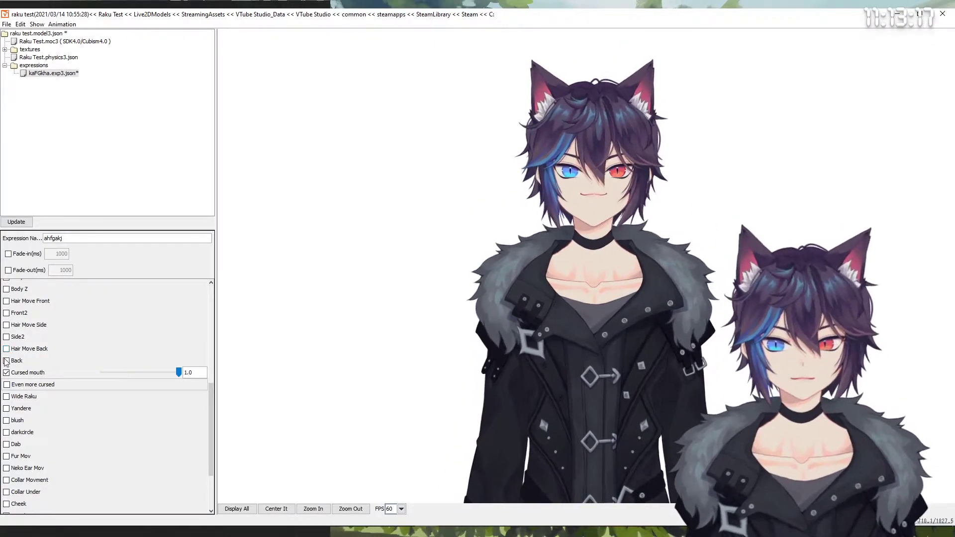
left_click_drag(179, 374, 245, 372)
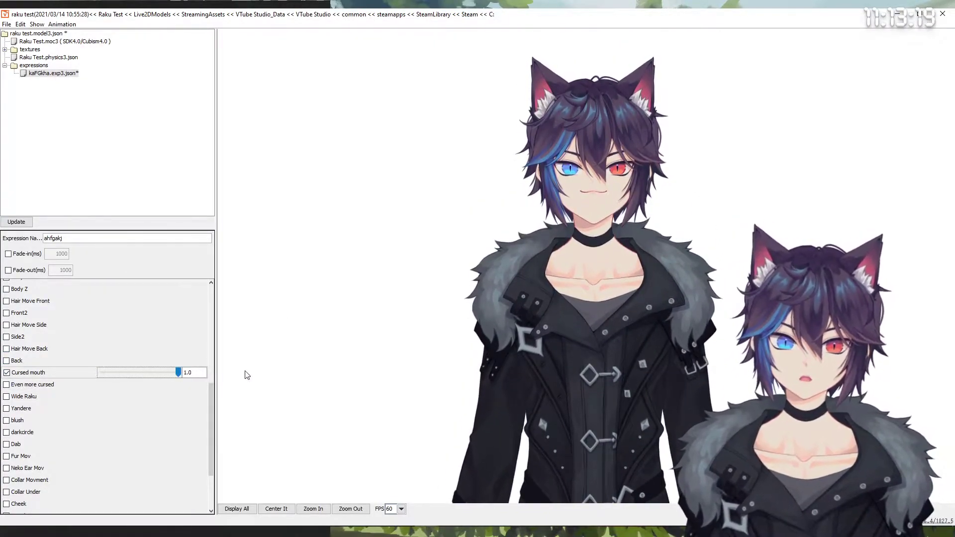
Add a second expression with the file name expression1ahkjfgakjh and the expression name Expression1afgaskg
mouse_move(13, 36)
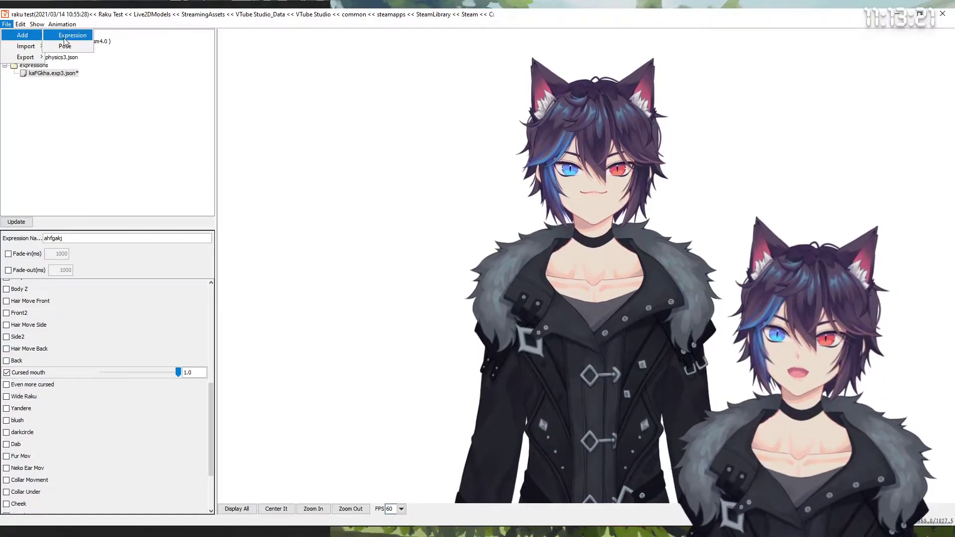
left_click(70, 36)
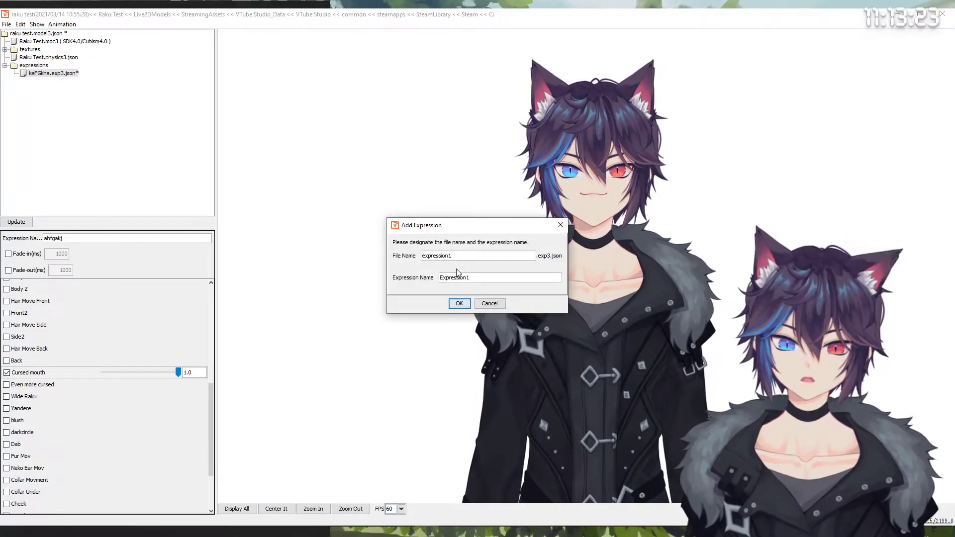
type("ahkjfgakjh")
left_click(458, 277)
type("ahfgakj")
key("Return")
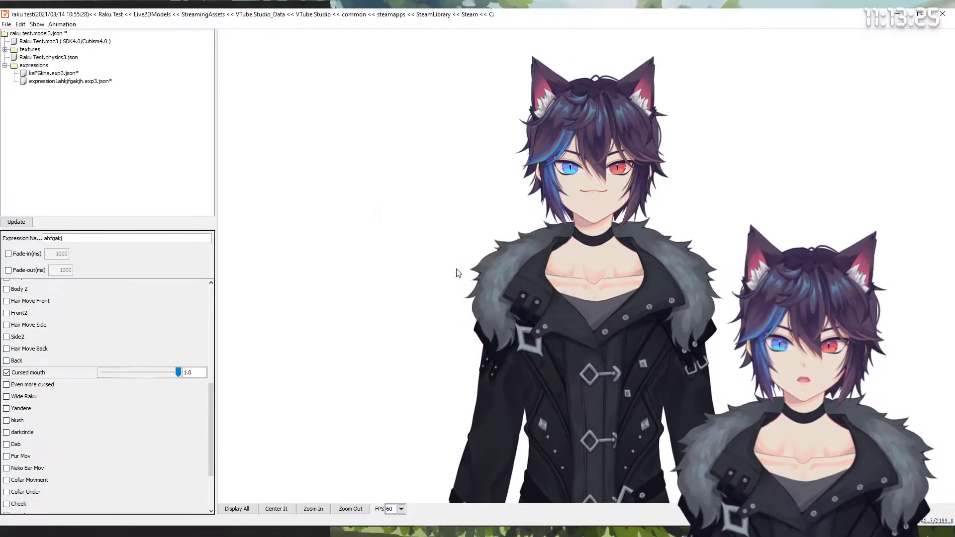
Select the expression1ahkjfgakjh expression for editing and enable its darkcircle parameter at 1.0
left_click(70, 81)
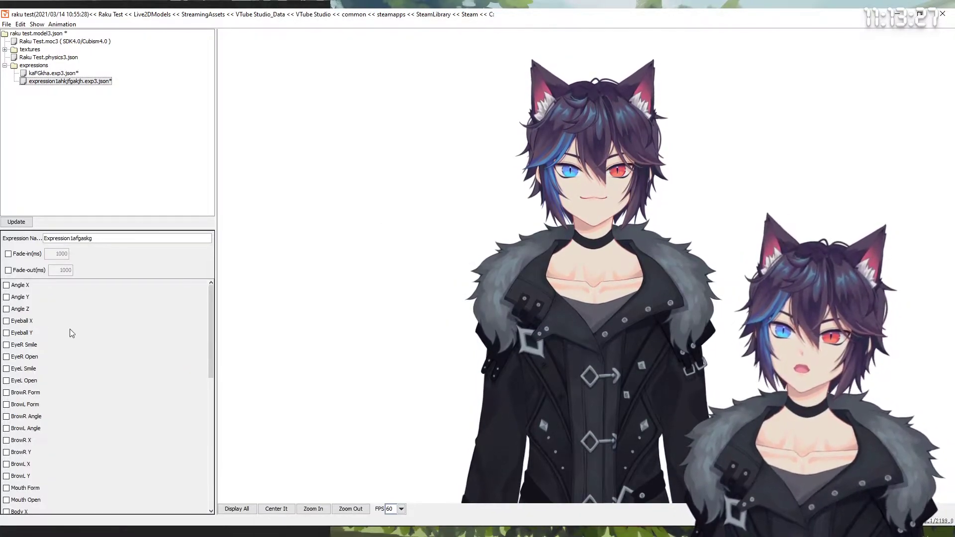
scroll(64, 383, "down", 10)
left_click(6, 353)
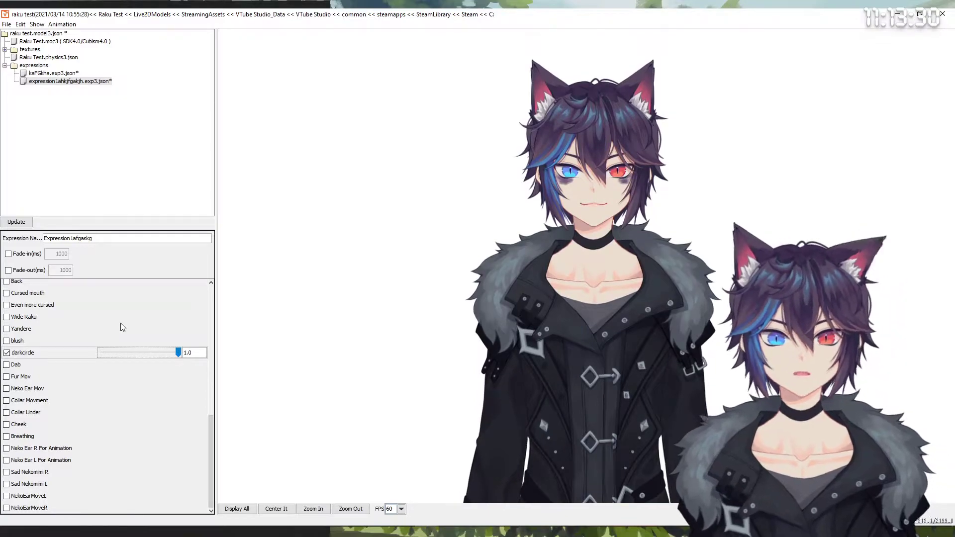
Export all expression motions into the model's Raku Test folder inside Live2DModels
left_click(6, 24)
mouse_move(21, 59)
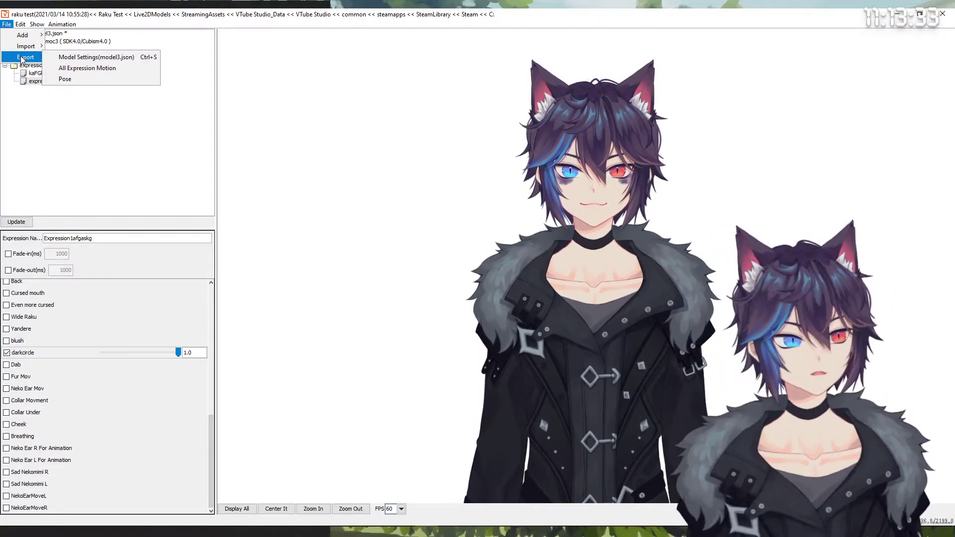
left_click(87, 68)
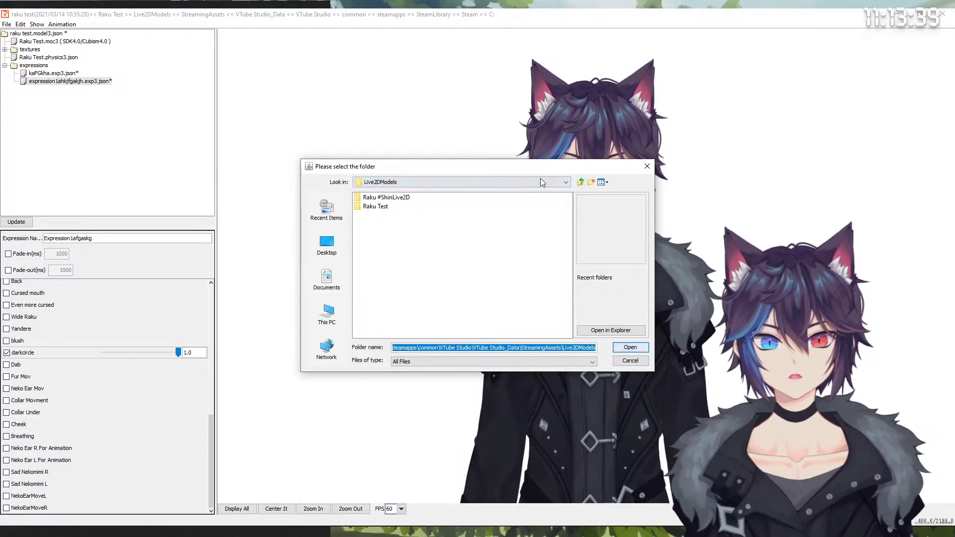
left_click_drag(527, 166, 538, 166)
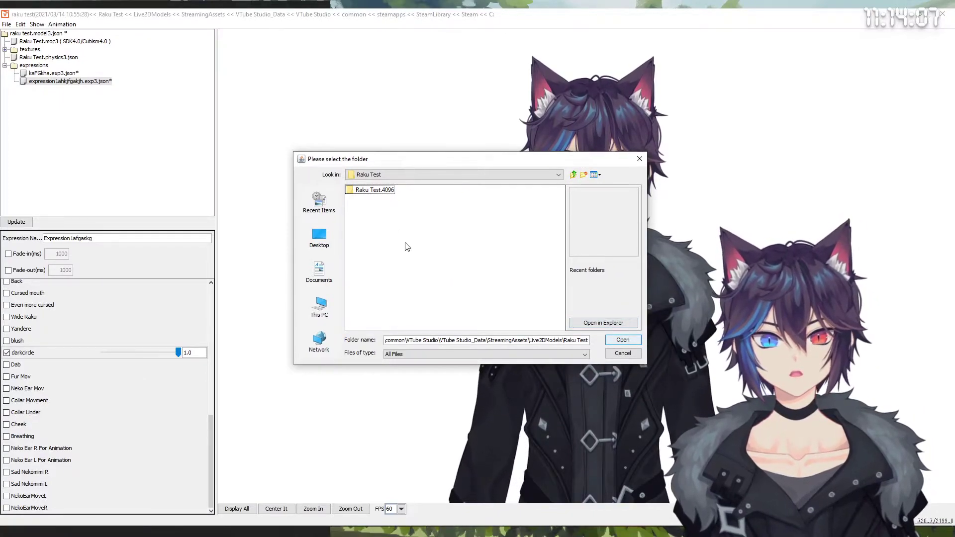
left_click(622, 339)
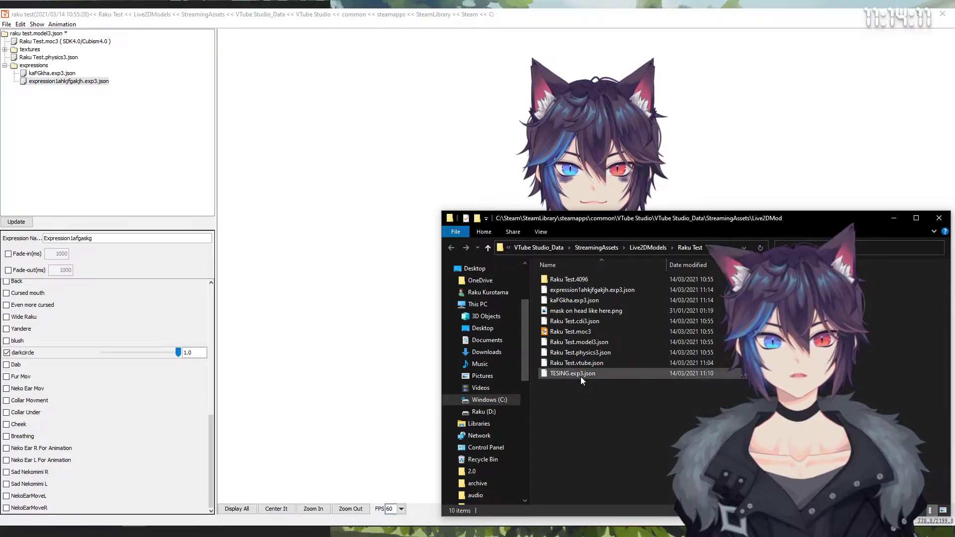
Check the exported expression files in the Raku Test folder, and close the model window and Cubism Viewer
left_click(590, 345)
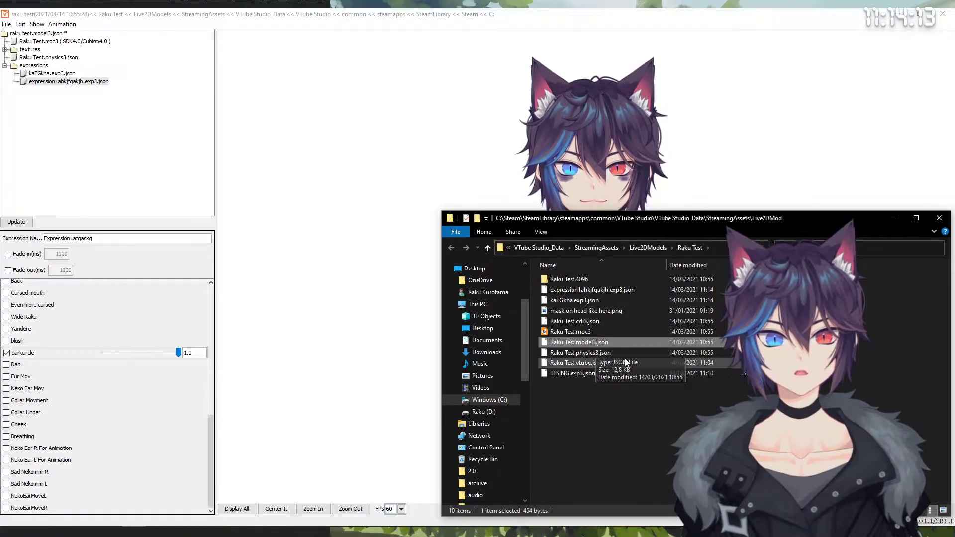
left_click(589, 291)
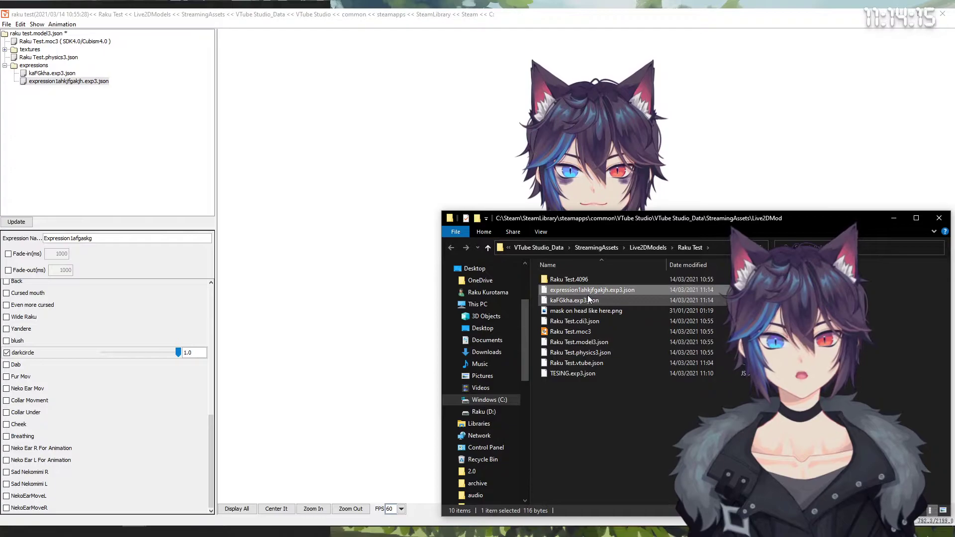
left_click(939, 15)
left_click(467, 285)
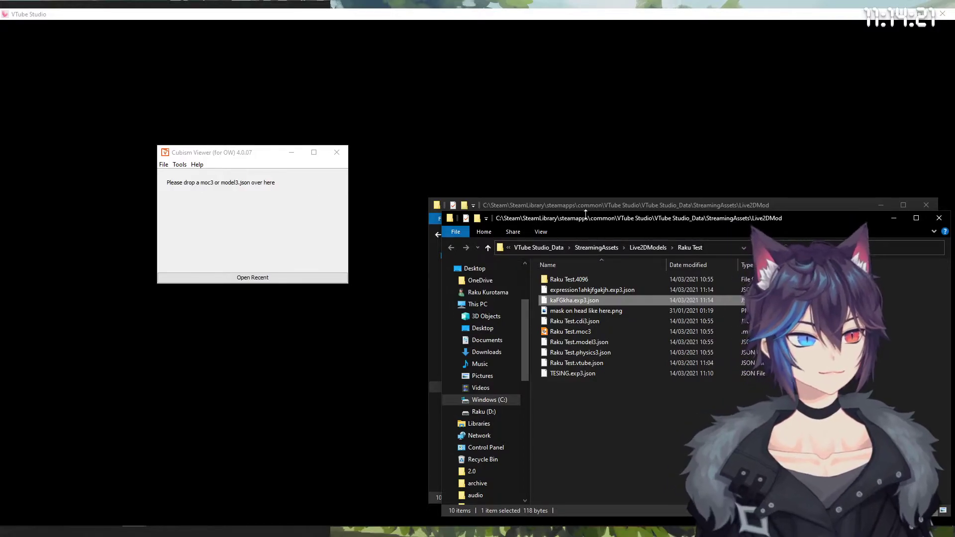
left_click(337, 152)
Go up to the Live2DModels folder to show where Raku Test is stored, and clear both folder windows away from VTube Studio
left_click_drag(836, 217, 687, 223)
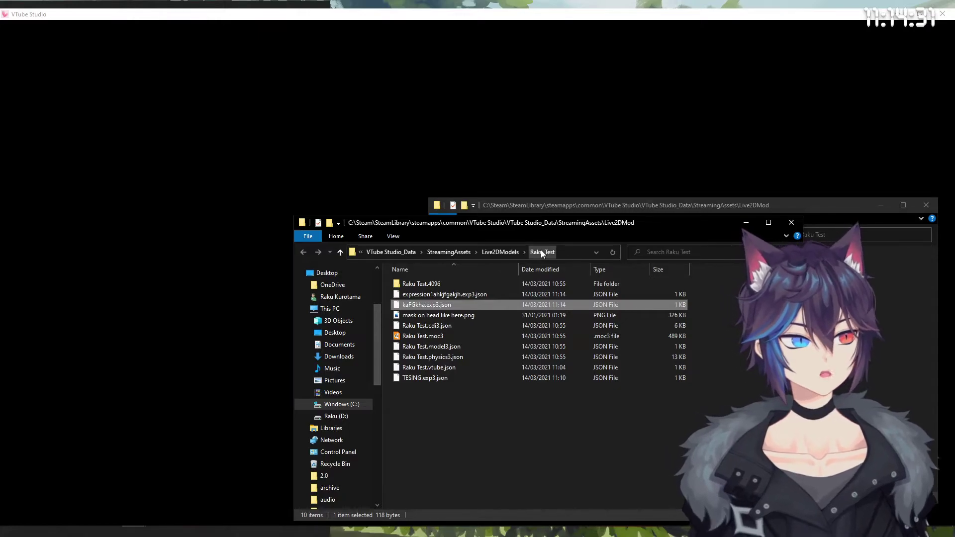
left_click(499, 252)
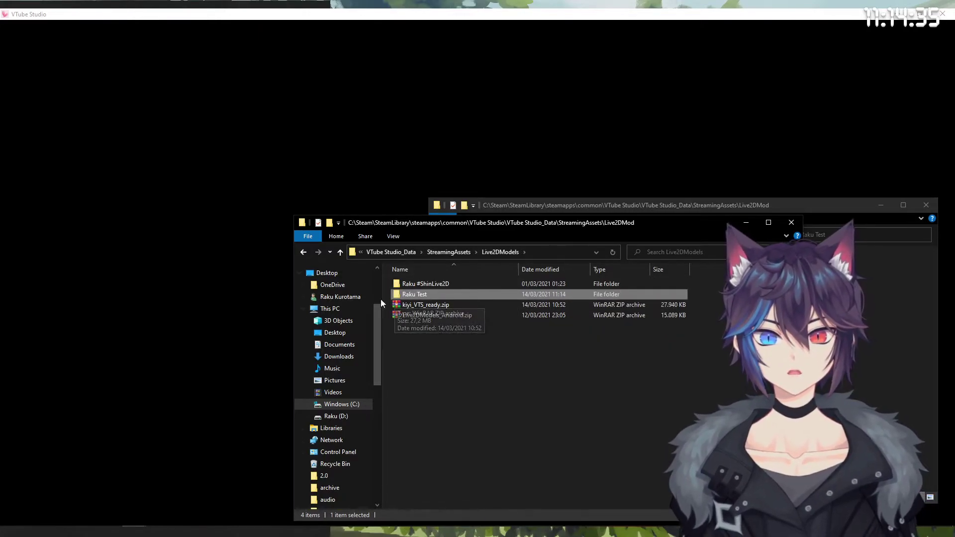
left_click_drag(802, 211, 749, 201)
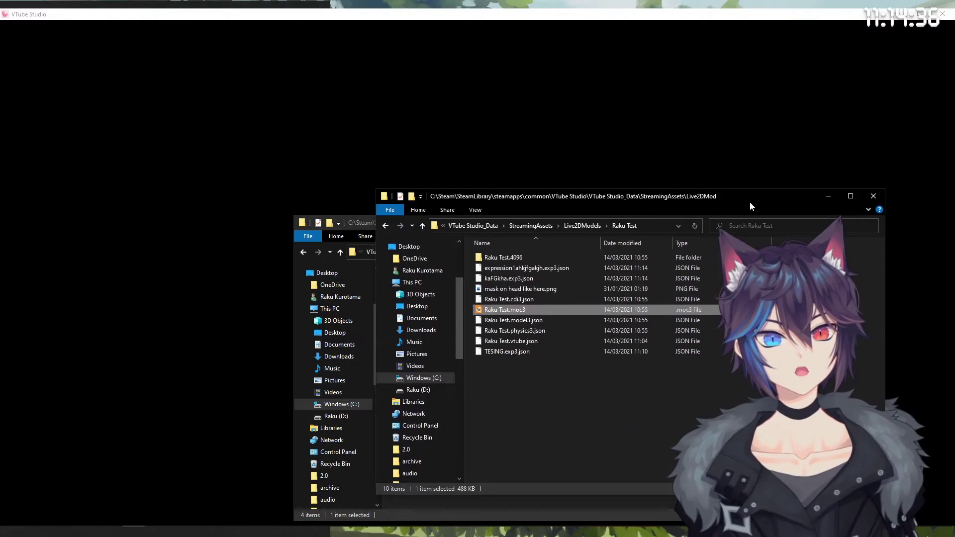
left_click(866, 202)
left_click(765, 222)
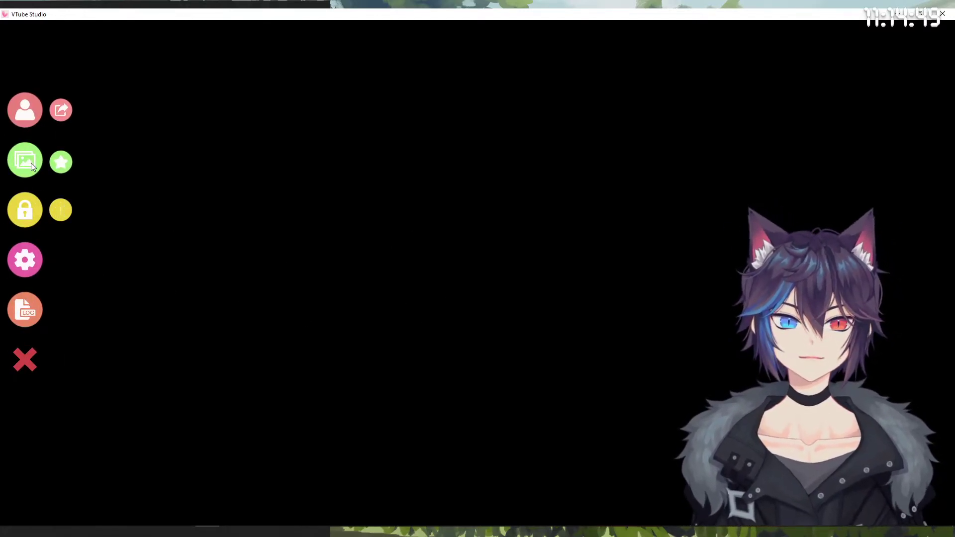
Load the Raku Test model in VTube Studio and run Auto-Setup for iPhone/Webcam on it
left_click(25, 114)
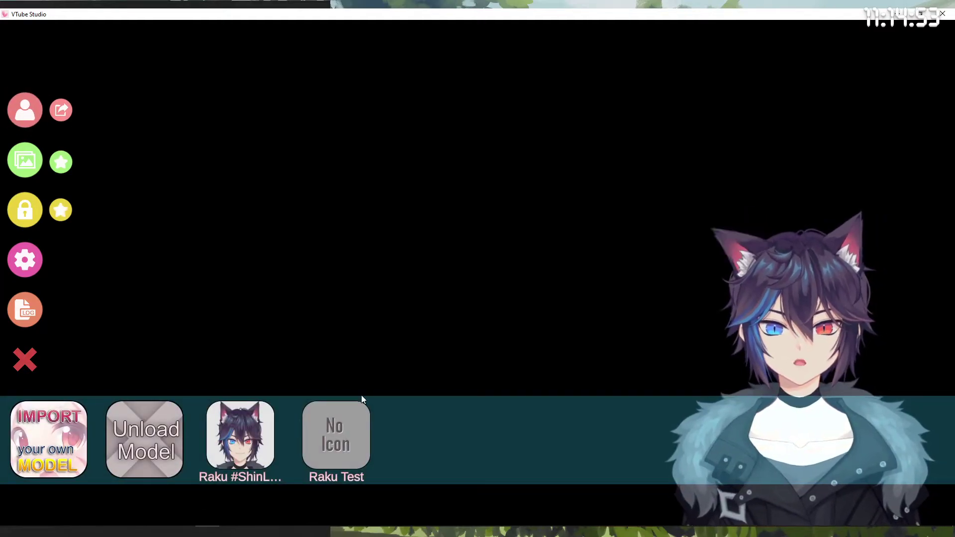
left_click(322, 446)
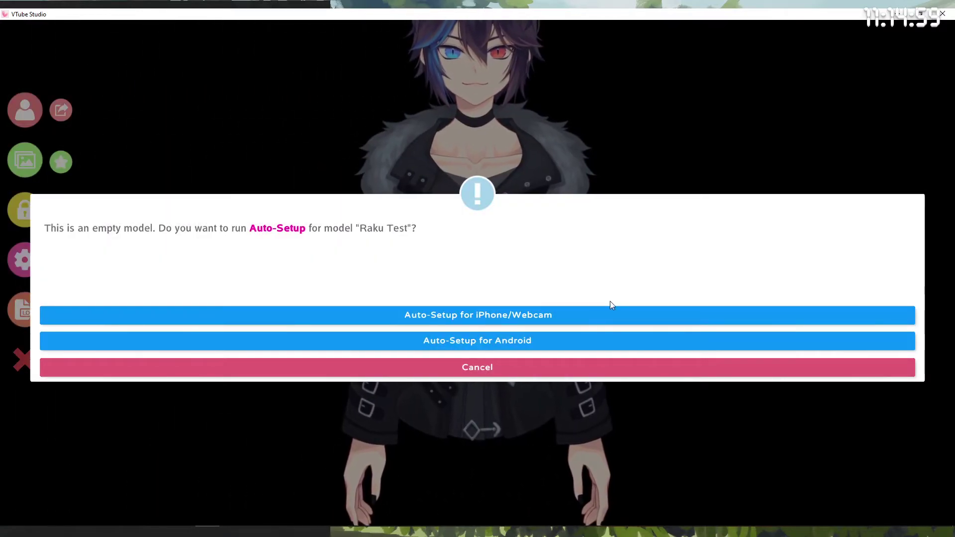
left_click(537, 316)
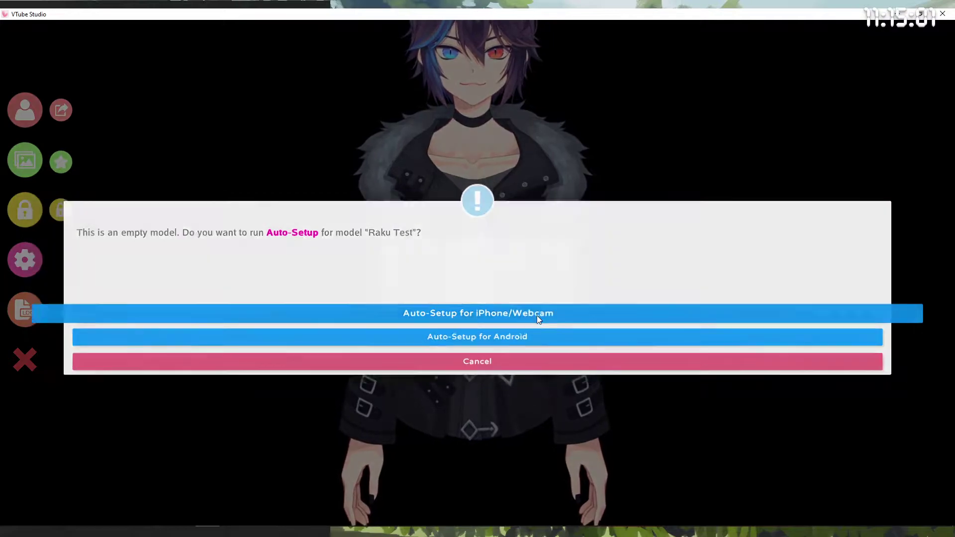
left_click(628, 328)
Enlarge and reposition the Raku Test model so that its head and shoulders fill the middle of the scene
left_click_drag(480, 282, 493, 372)
scroll(497, 312, "up", 5)
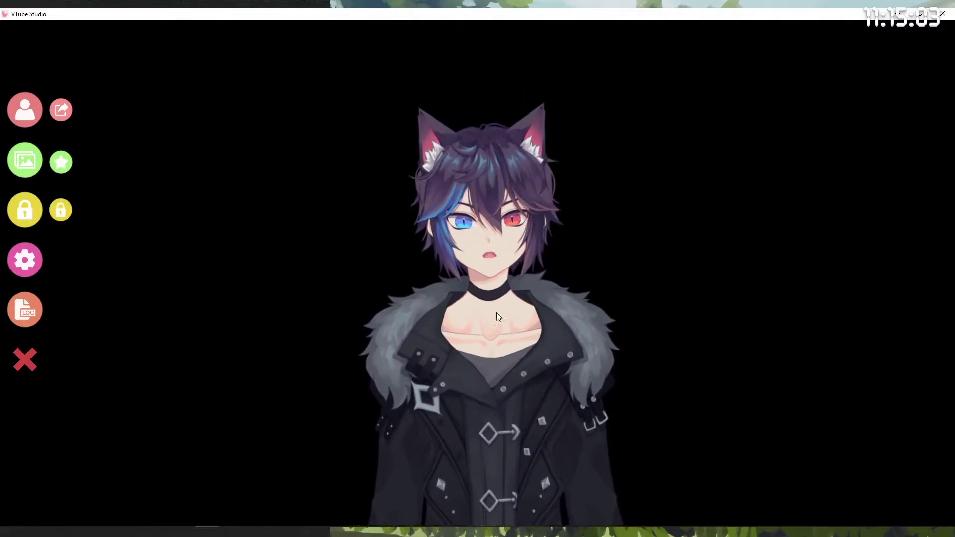
left_click_drag(458, 335, 480, 366)
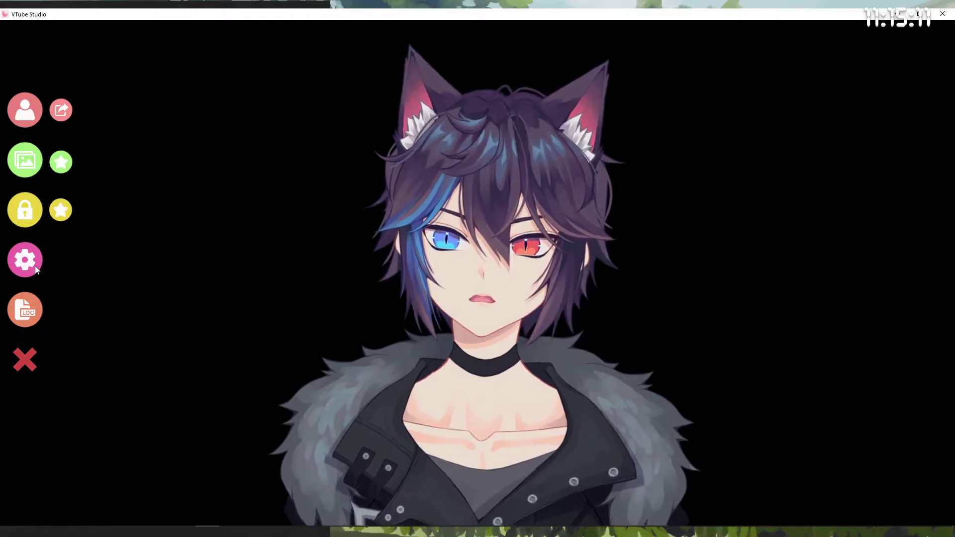
scroll(617, 303, "down", 10)
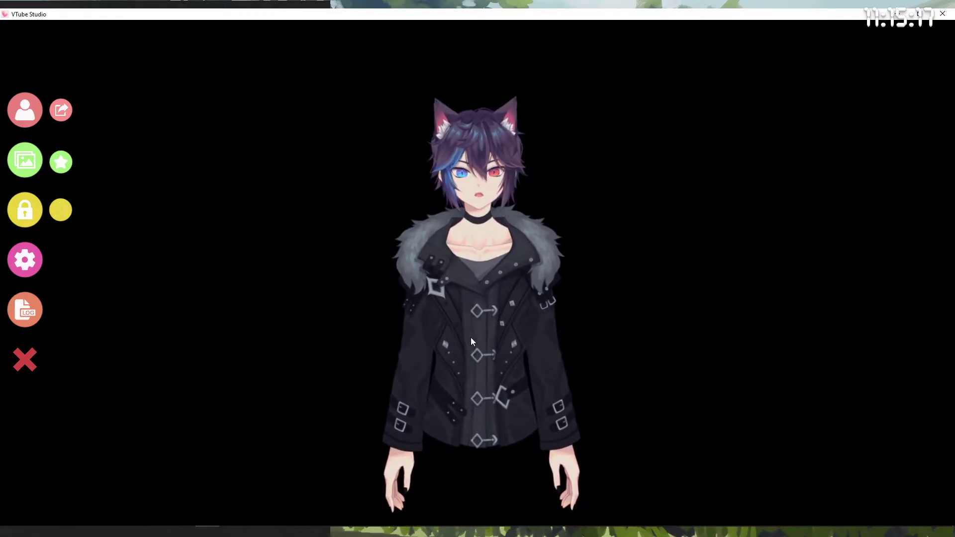
scroll(463, 397, "up", 10)
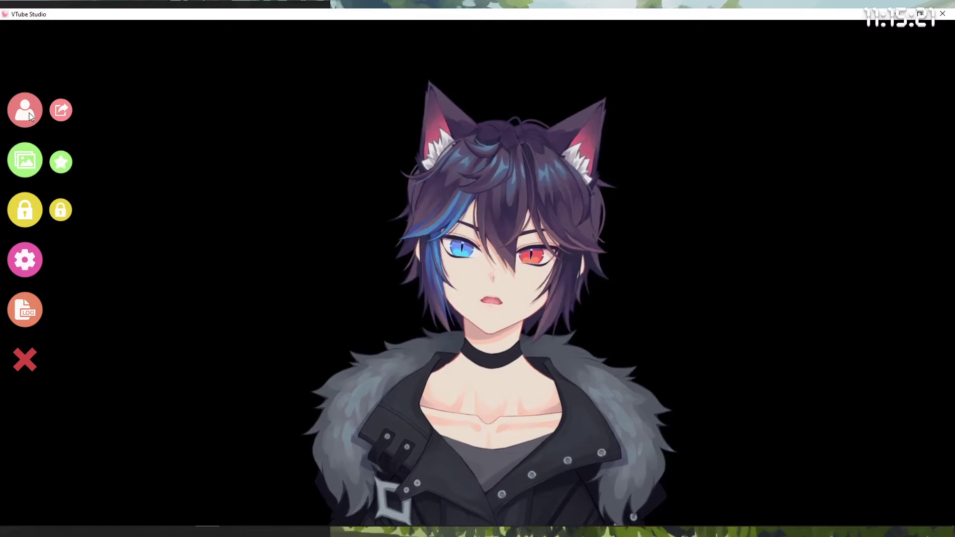
Open the settings and look through the general configuration and the webcam, tracking and virtual webcam options
left_click(29, 113)
left_click(23, 260)
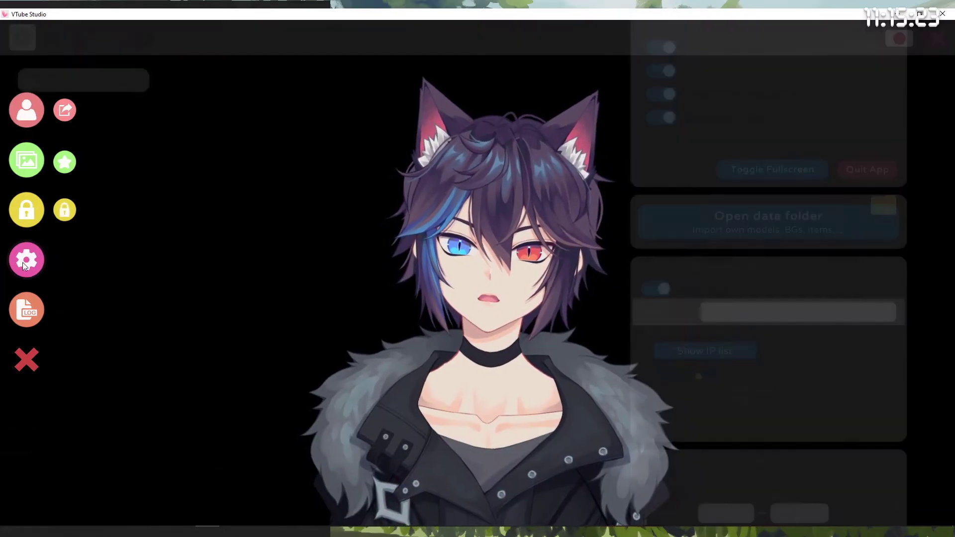
scroll(645, 222, "up", 2)
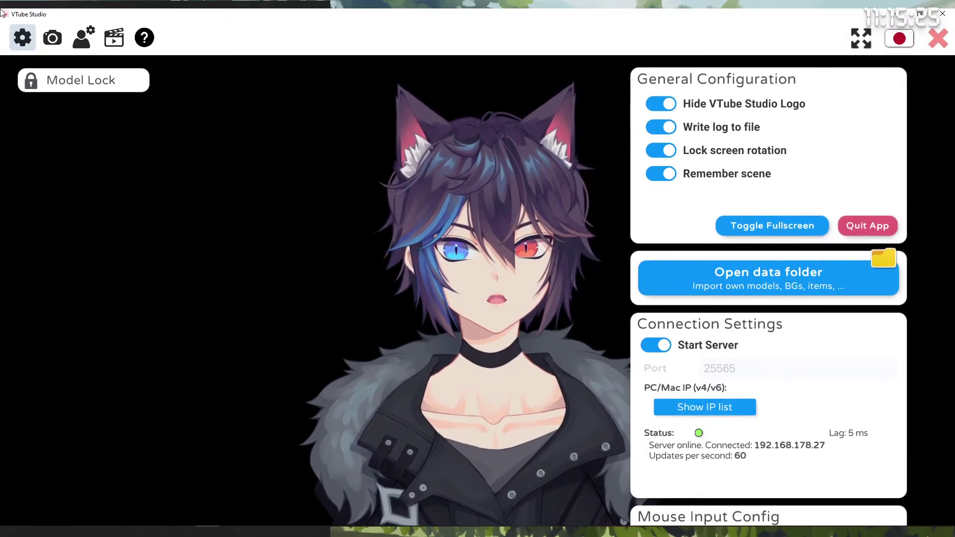
left_click(52, 34)
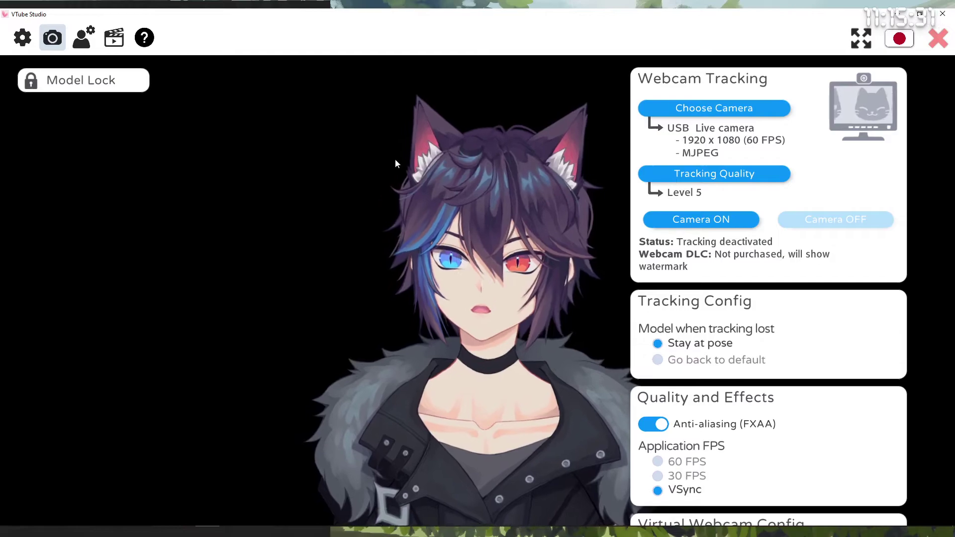
scroll(819, 356, "down", 5)
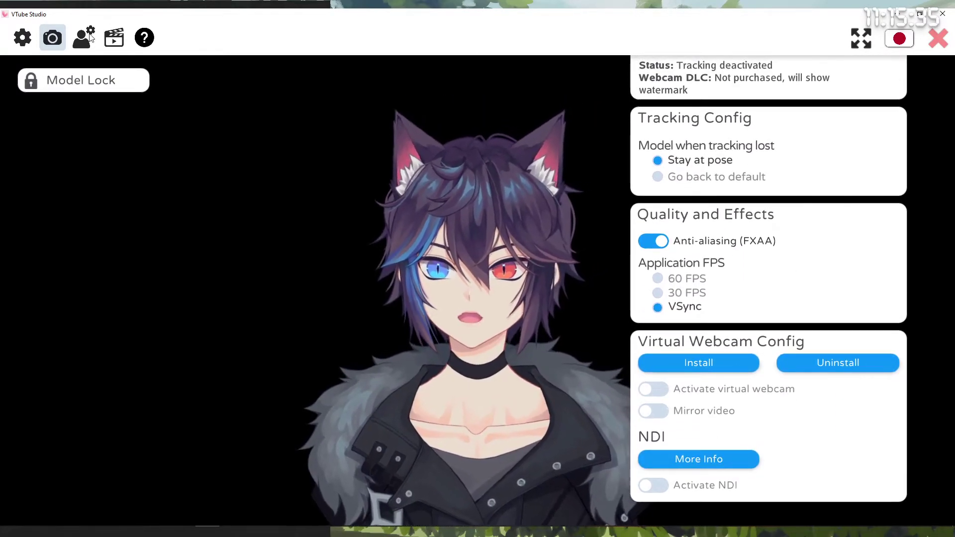
In the model's physics settings, set the wind strength to 100 and the physics strength to 55
left_click(86, 37)
scroll(856, 215, "down", 3)
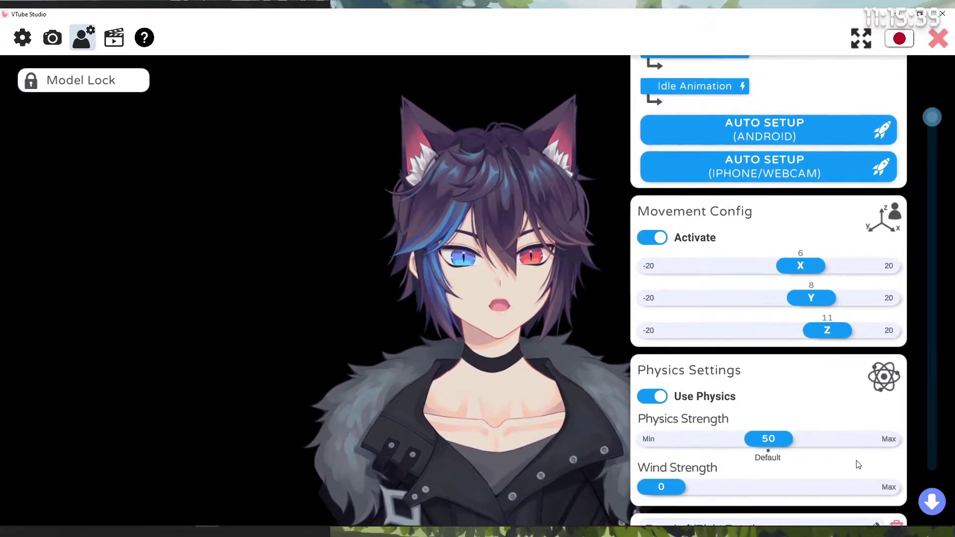
scroll(856, 462, "down", 3)
left_click_drag(655, 332, 878, 331)
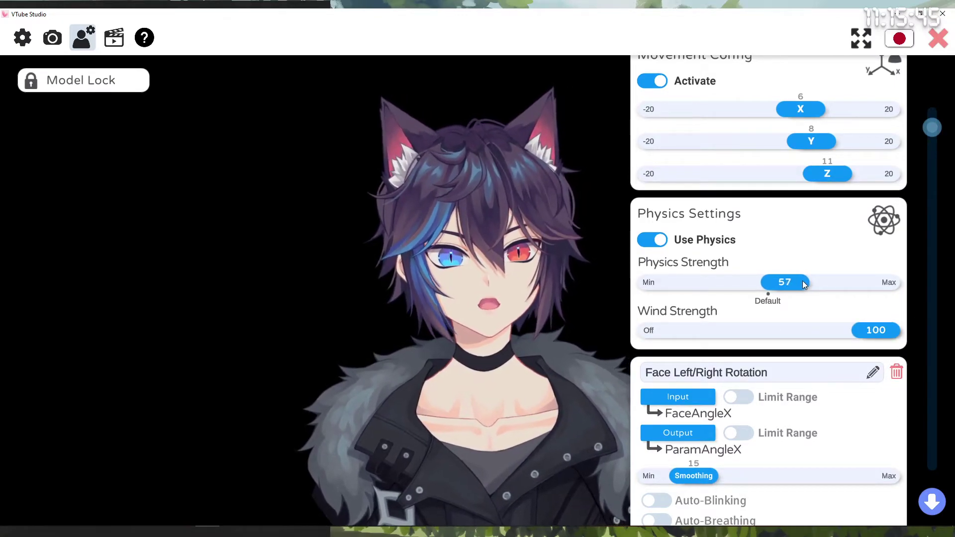
left_click_drag(802, 281, 798, 281)
Set both the Y and Z movement values of the model to 6 in the movement configuration
scroll(781, 422, "up", 3)
scroll(780, 422, "up", 1)
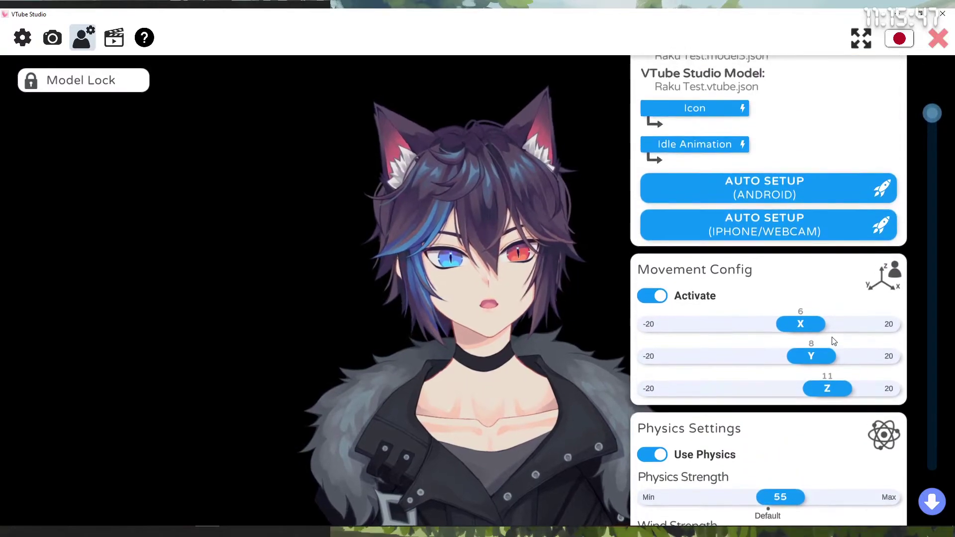
left_click_drag(826, 361, 803, 363)
left_click_drag(827, 394, 797, 397)
Set the model's icon to "mask on head like here.png" and check the available idle animations without choosing one
scroll(839, 249, "up", 1)
scroll(841, 199, "up", 1)
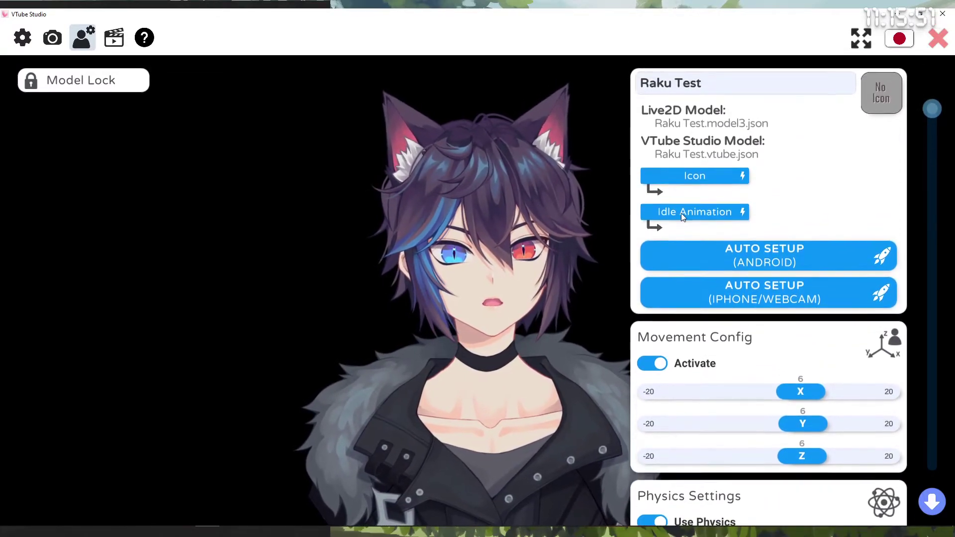
left_click(694, 174)
left_click(641, 381)
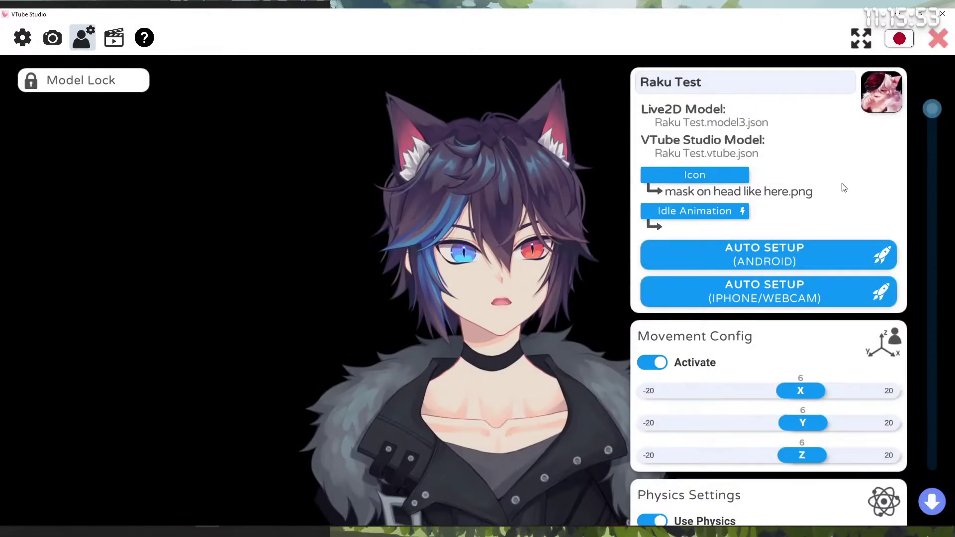
left_click(699, 210)
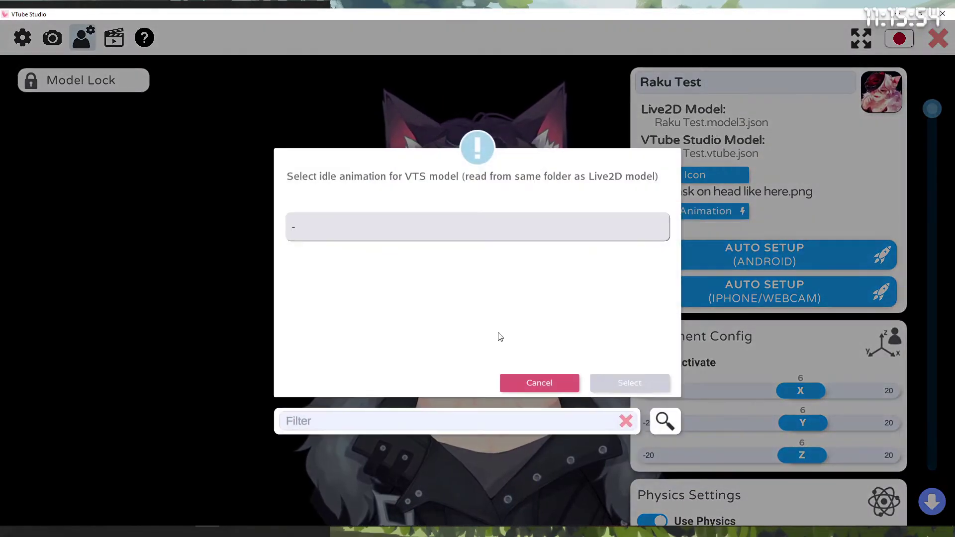
left_click(525, 384)
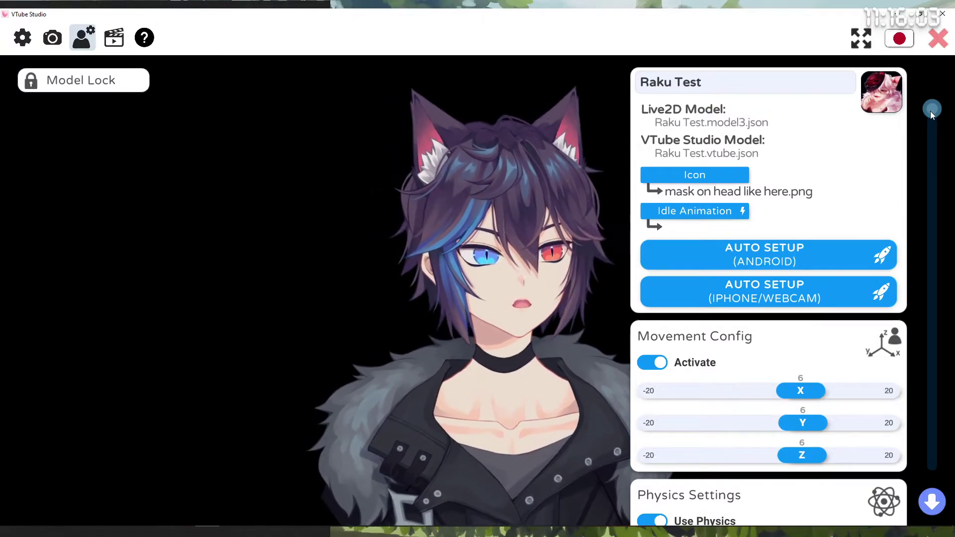
Add a parameter mapping at the end of the model's parameter list with ParamBreath as its output and Auto-Breathing enabled
mouse_move(931, 113)
left_mouse_down()
mouse_move(931, 209)
mouse_move(920, 102)
left_mouse_up()
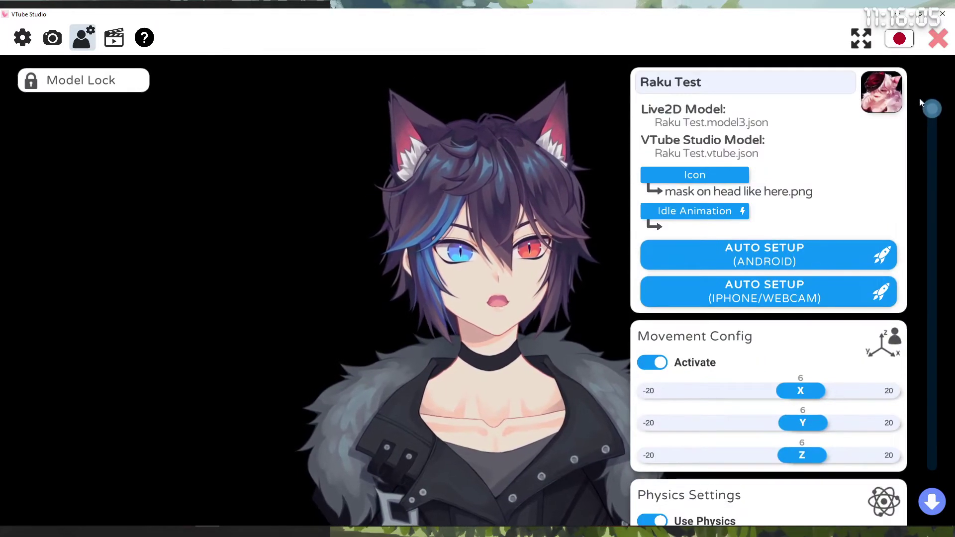
left_click(931, 501)
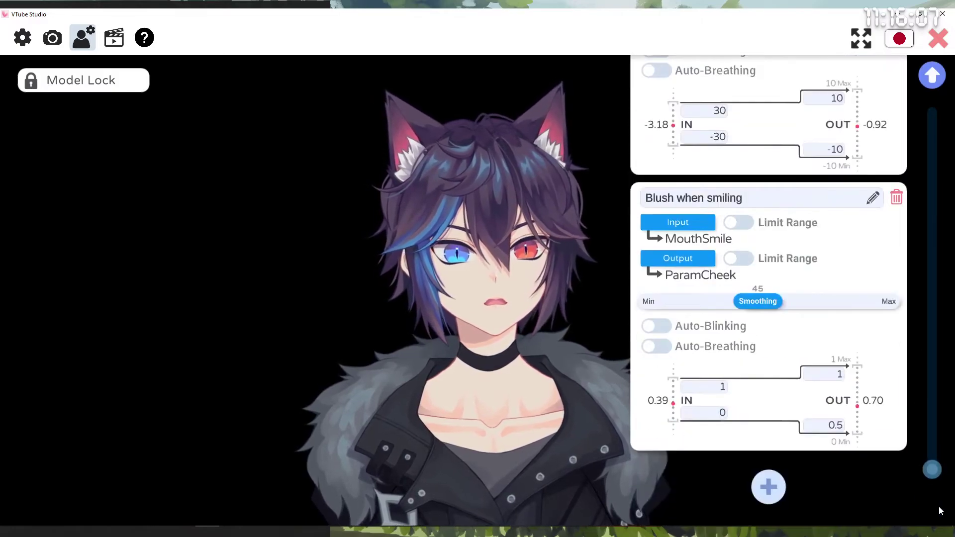
left_click(775, 492)
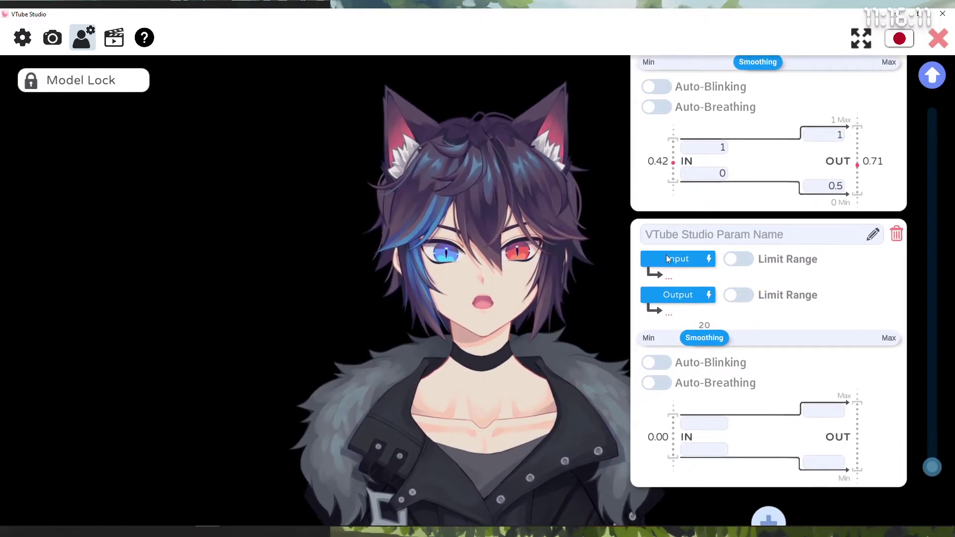
left_click(691, 295)
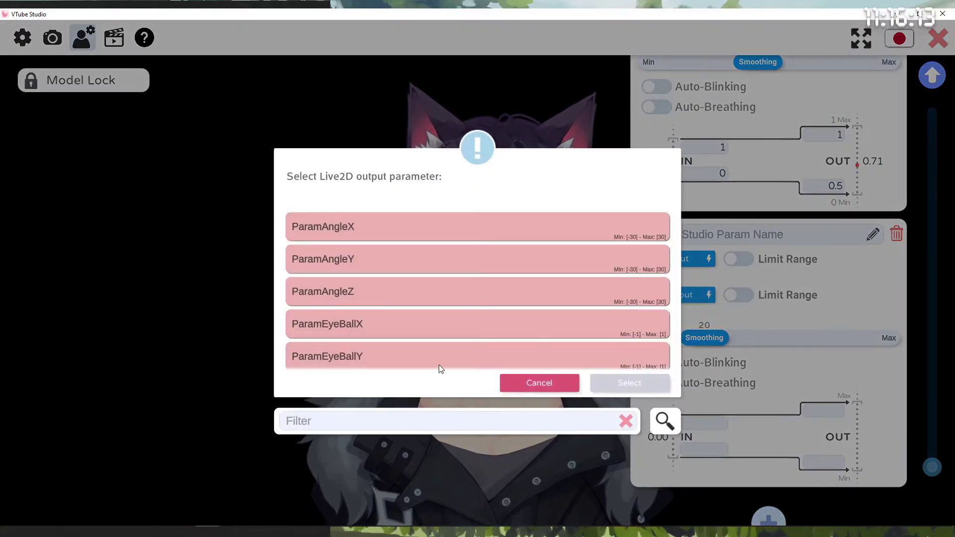
scroll(438, 348, "down", 10)
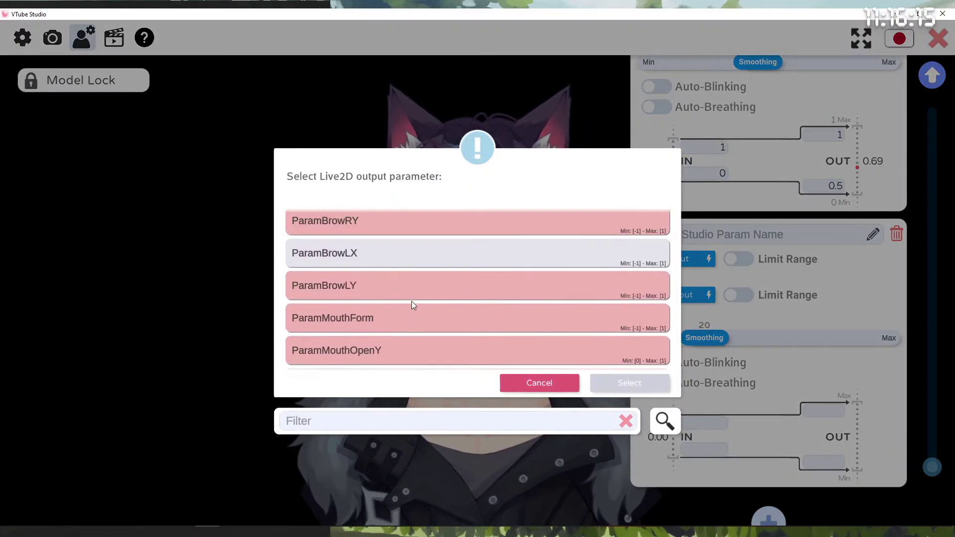
scroll(411, 300, "down", 5)
scroll(355, 304, "down", 5)
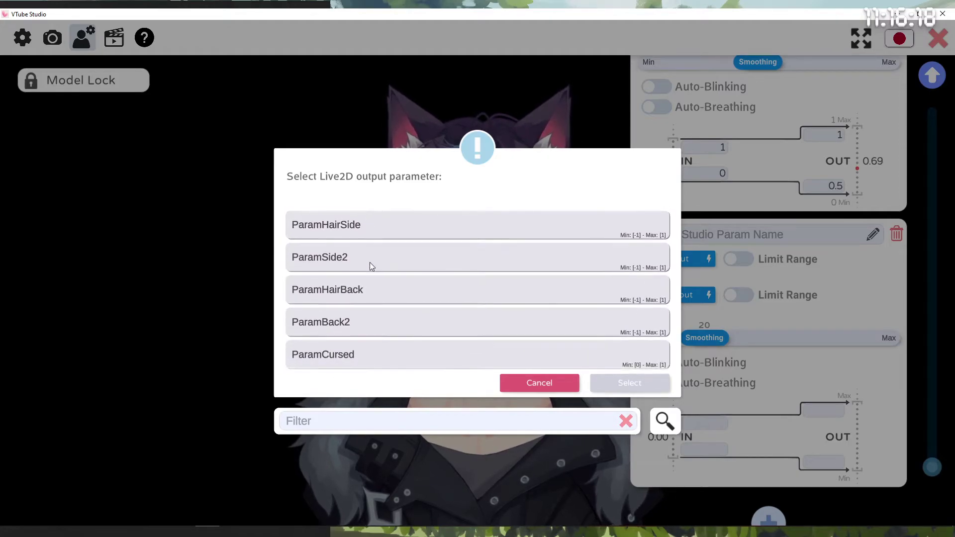
scroll(368, 297, "up", 15)
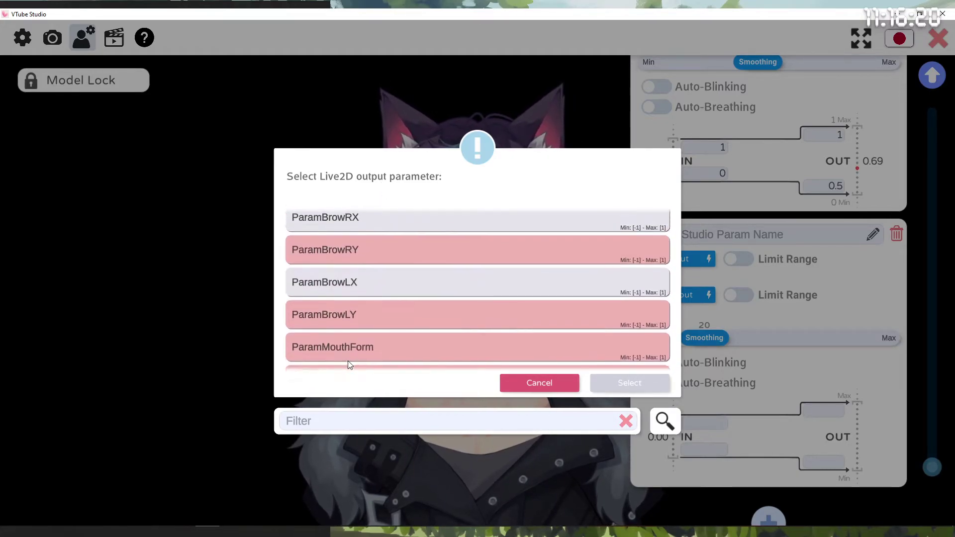
scroll(348, 288, "down", 8)
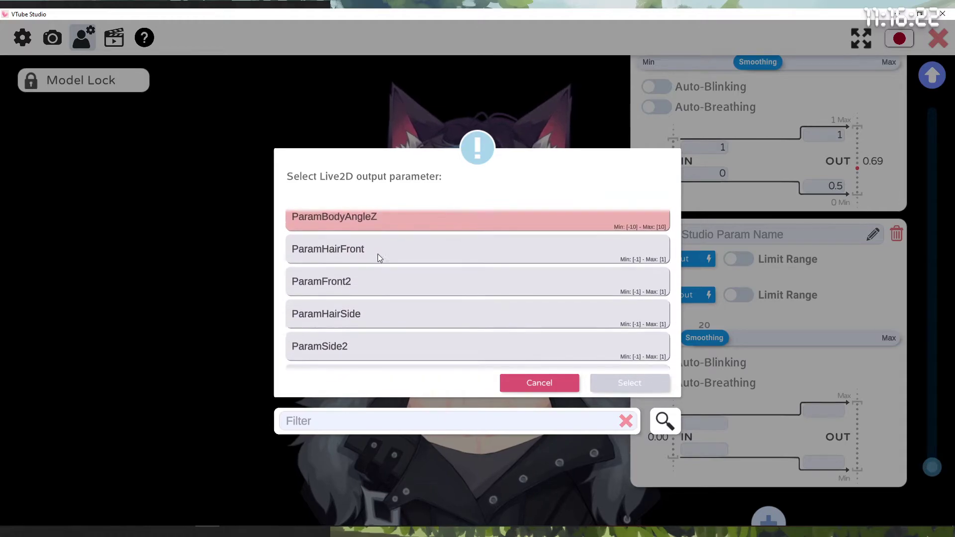
scroll(383, 288, "up", 2)
scroll(368, 308, "down", 5)
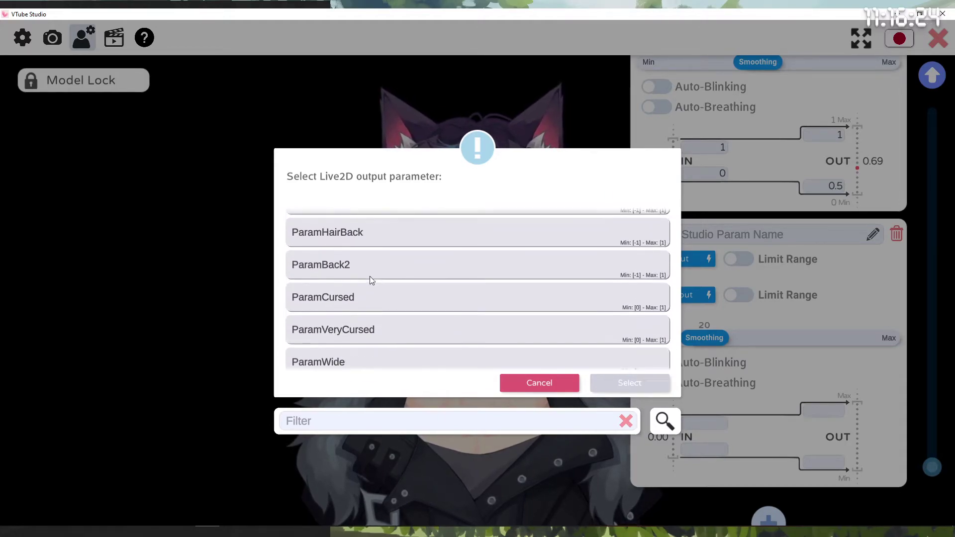
scroll(371, 253, "down", 7)
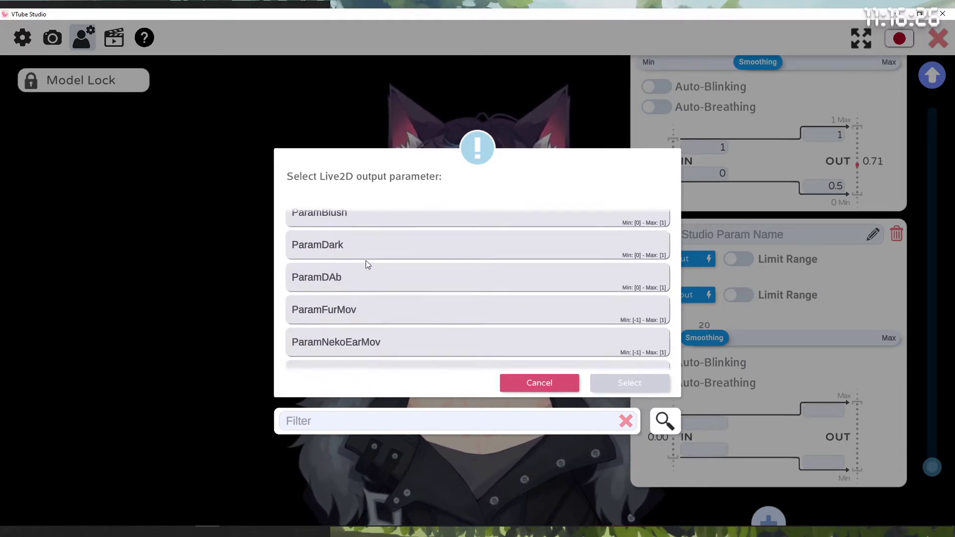
scroll(369, 252, "down", 3)
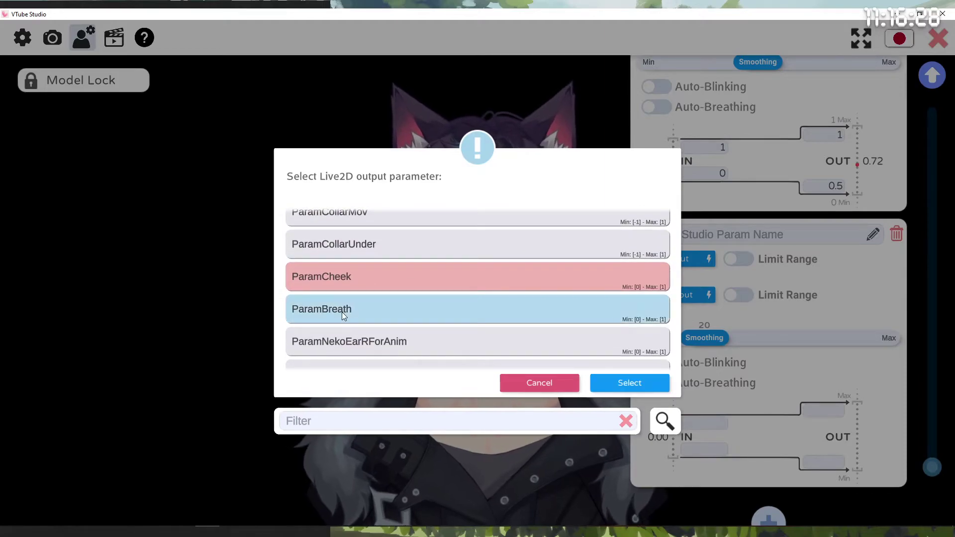
left_click(649, 381)
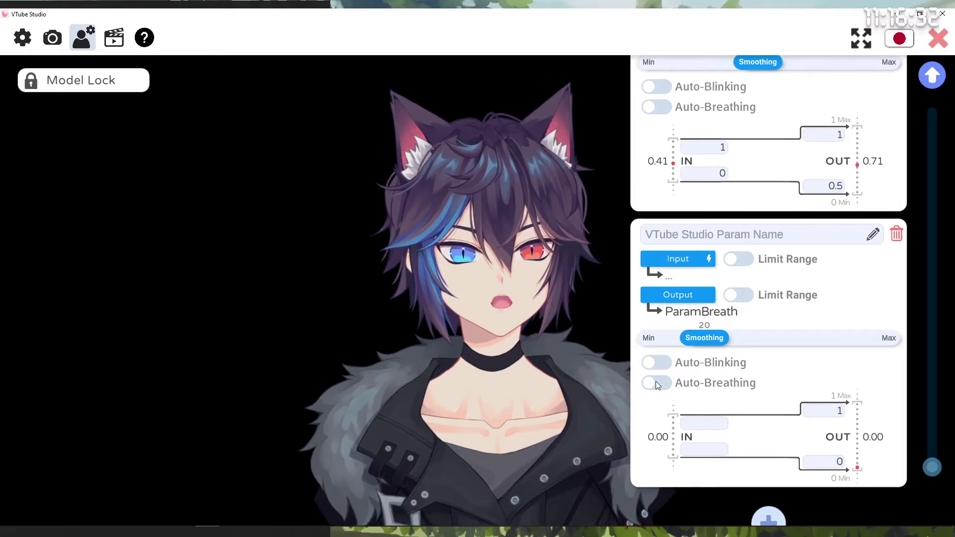
left_click(656, 382)
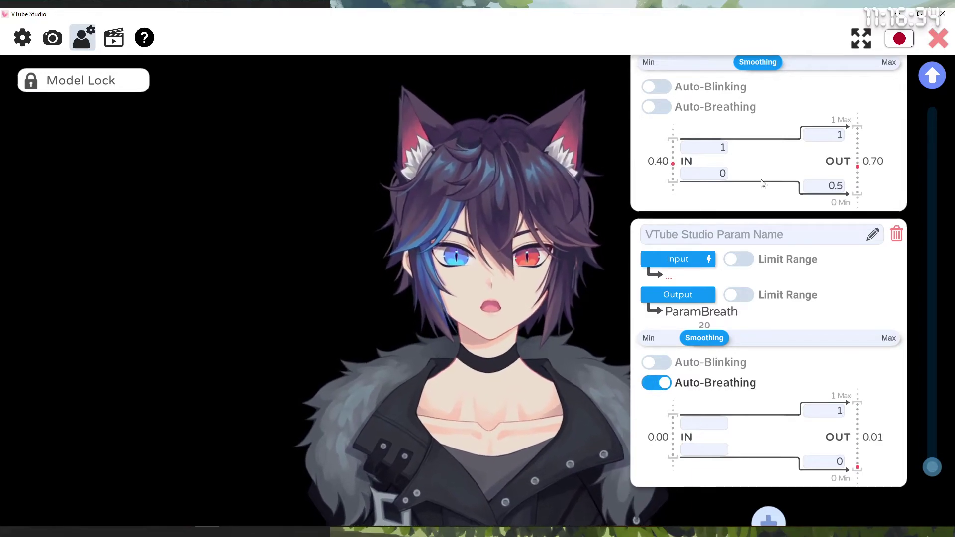
Enable keyboard hotkeys in the model's hotkey settings
scroll(899, 348, "up", 5)
scroll(899, 348, "up", 10)
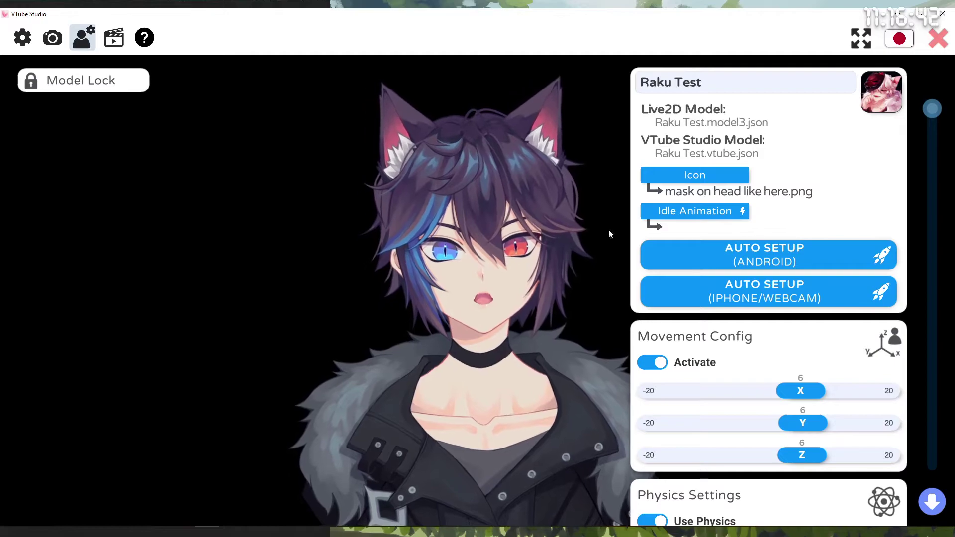
left_click(114, 38)
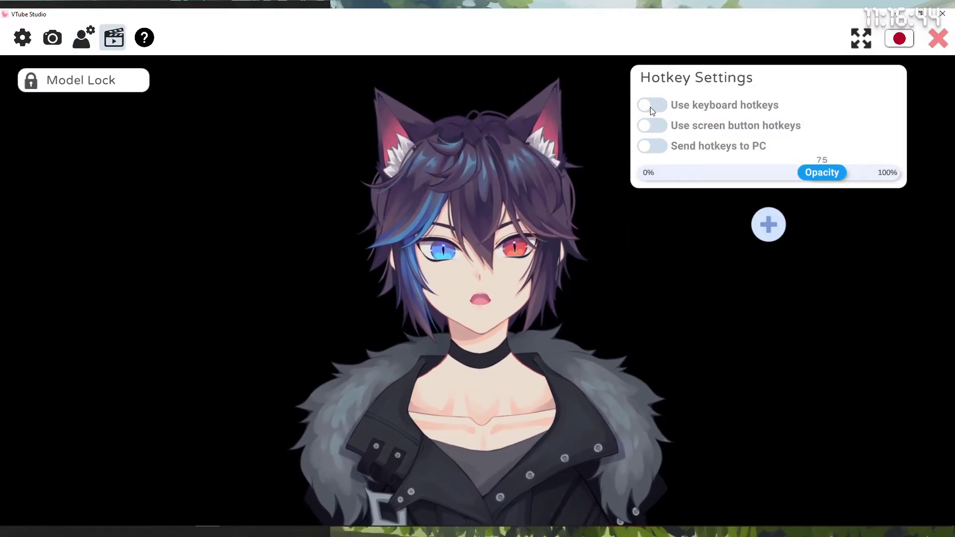
left_click(650, 107)
Add a hotkey with the action Set/Unset Expression (exp3) and the expression TESING
left_click(768, 224)
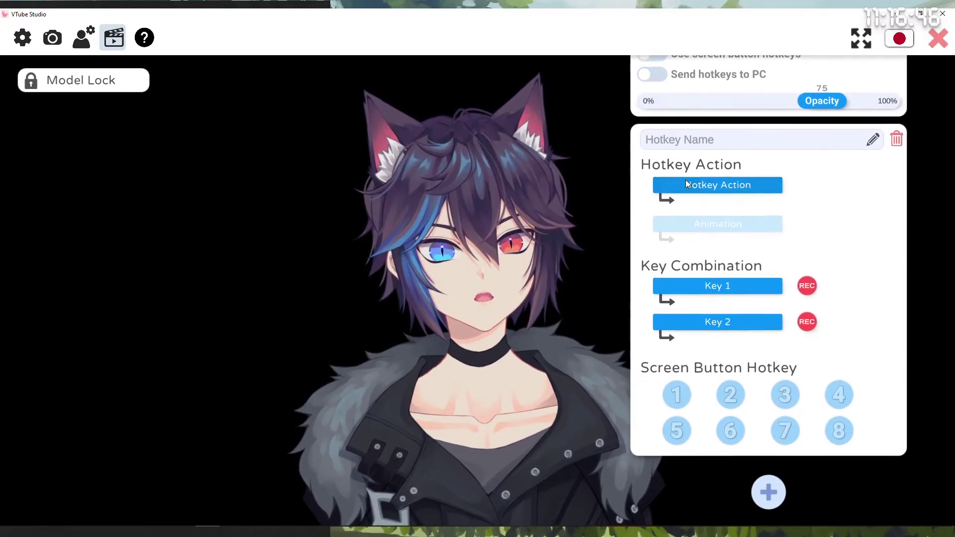
left_click(685, 181)
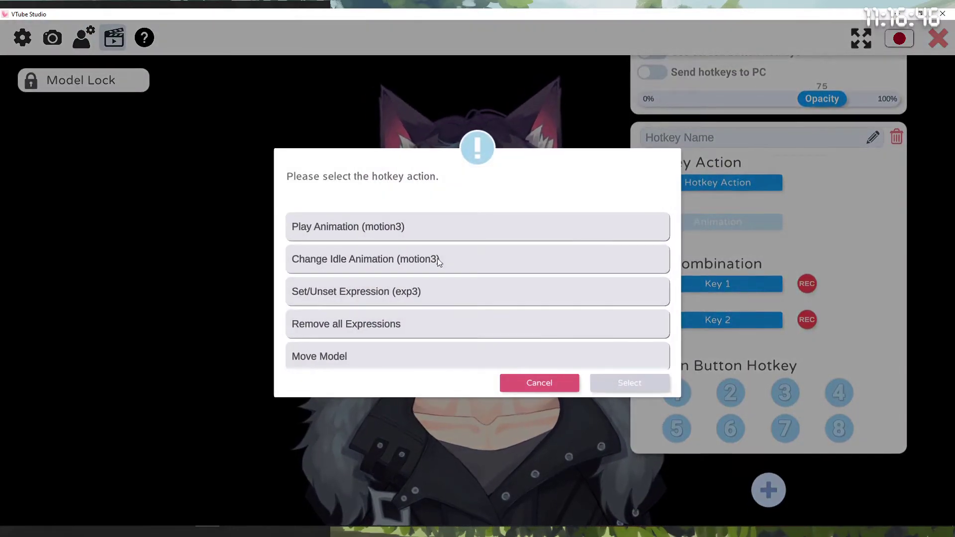
left_click(345, 293)
left_click(630, 383)
left_click(685, 222)
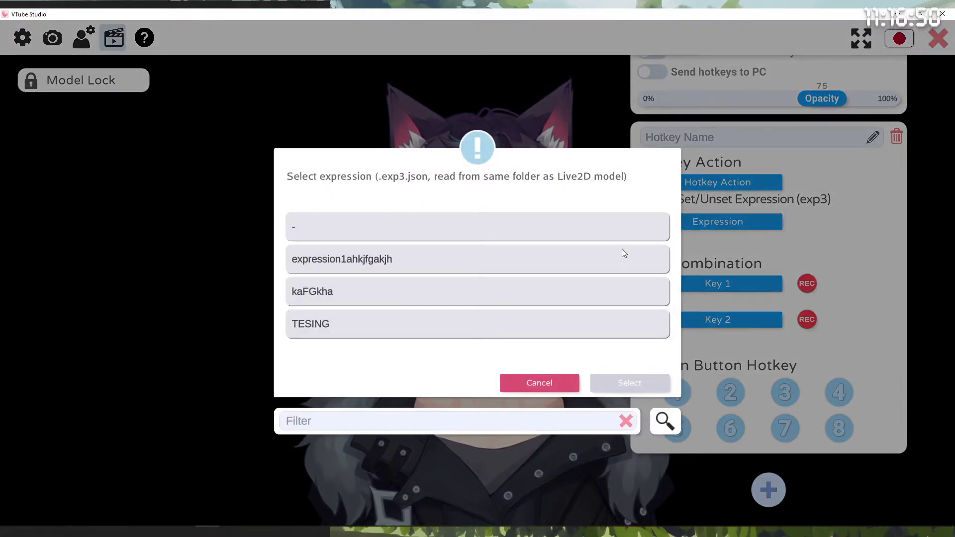
left_click(665, 384)
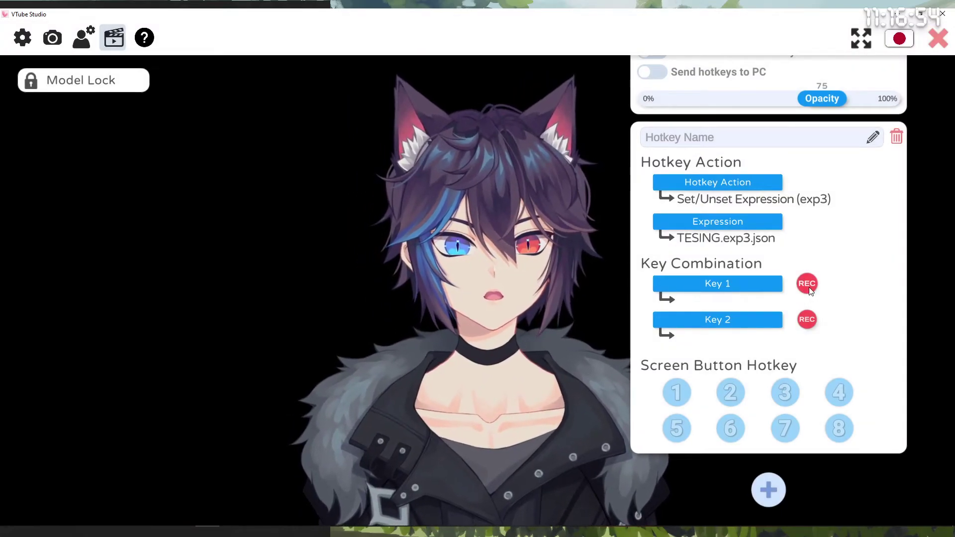
Record LeftControl as the first key and N1 as the second key of the TESING expression hotkey
left_click(808, 287)
key("KP_1")
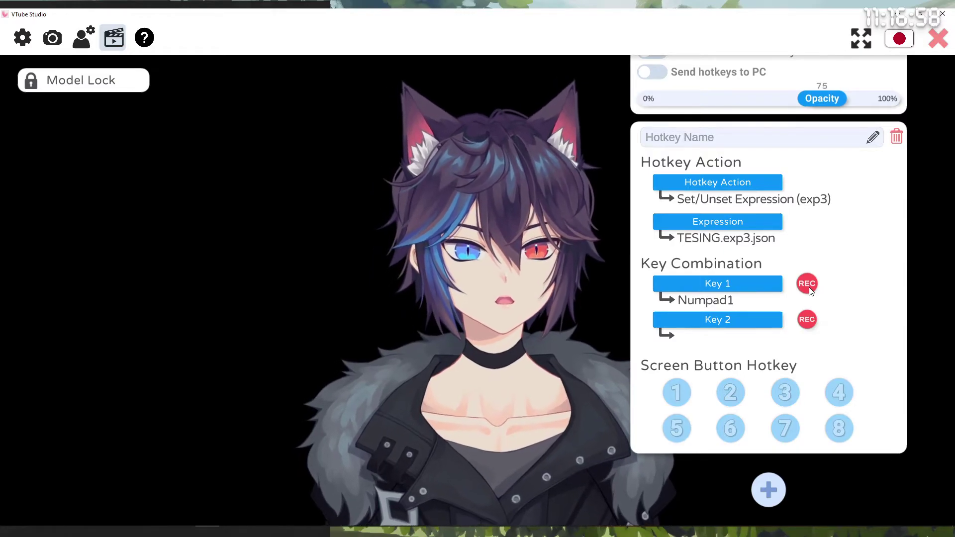
left_click(808, 288)
key("ctrl")
left_click(807, 320)
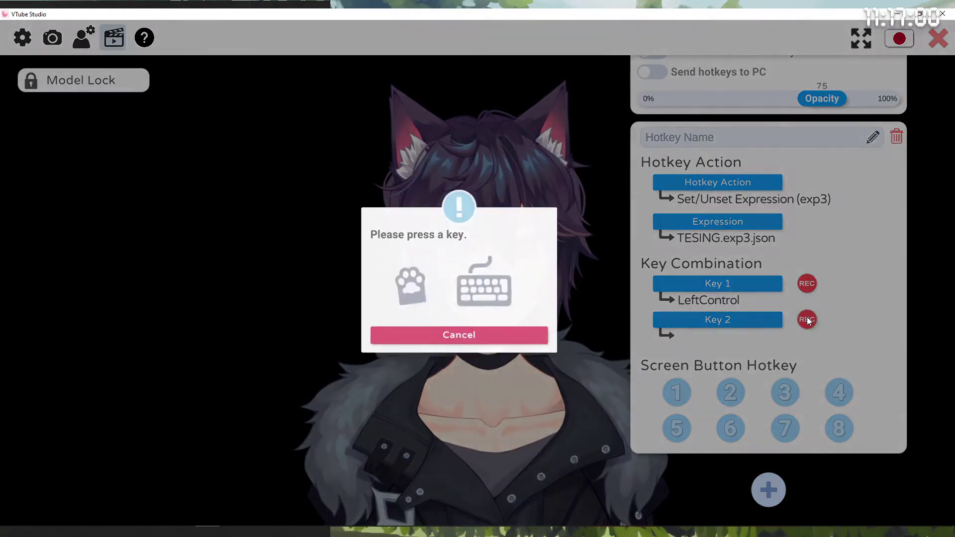
key("1")
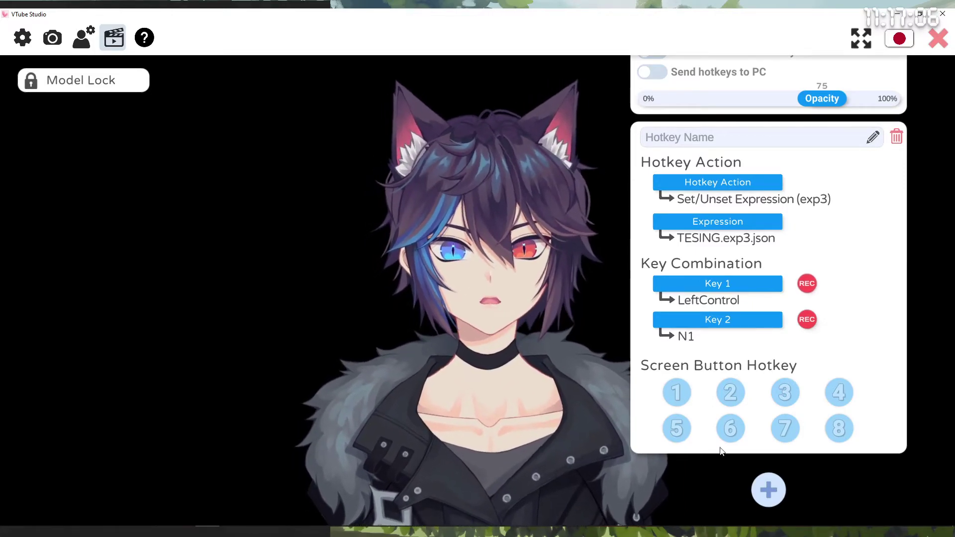
Add a second hotkey below the expression hotkey and set its action to Move Model
scroll(852, 412, "up", 3)
scroll(837, 434, "down", 3)
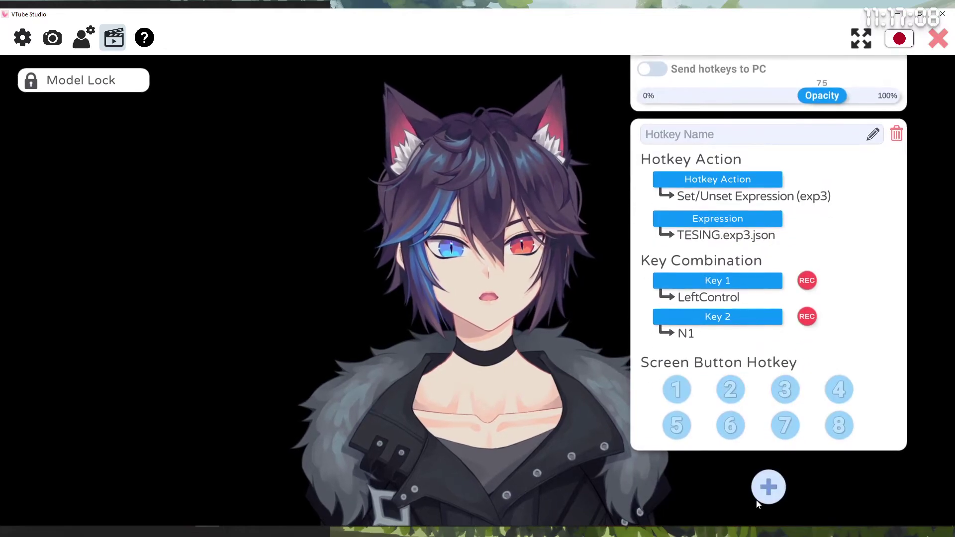
left_click(768, 489)
left_click(734, 300)
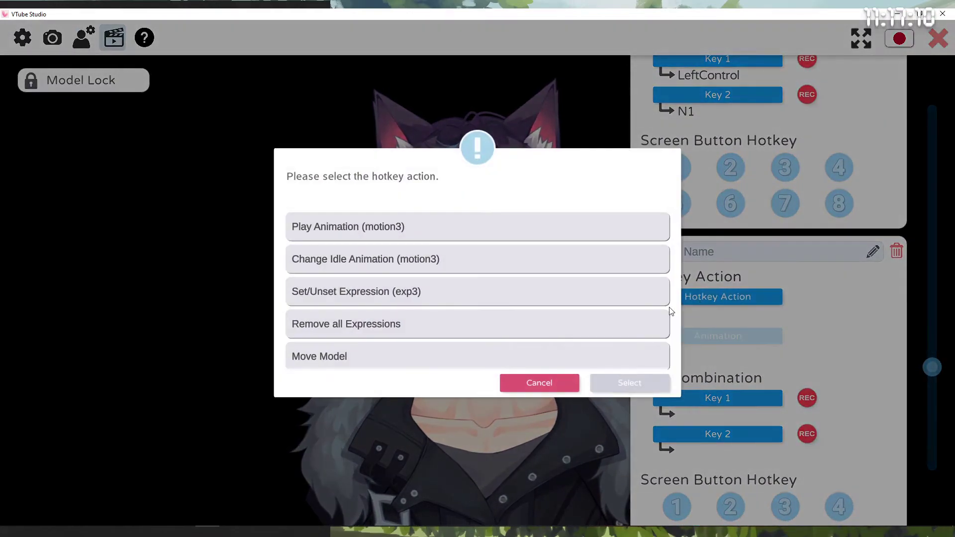
left_click(348, 354)
left_click(629, 382)
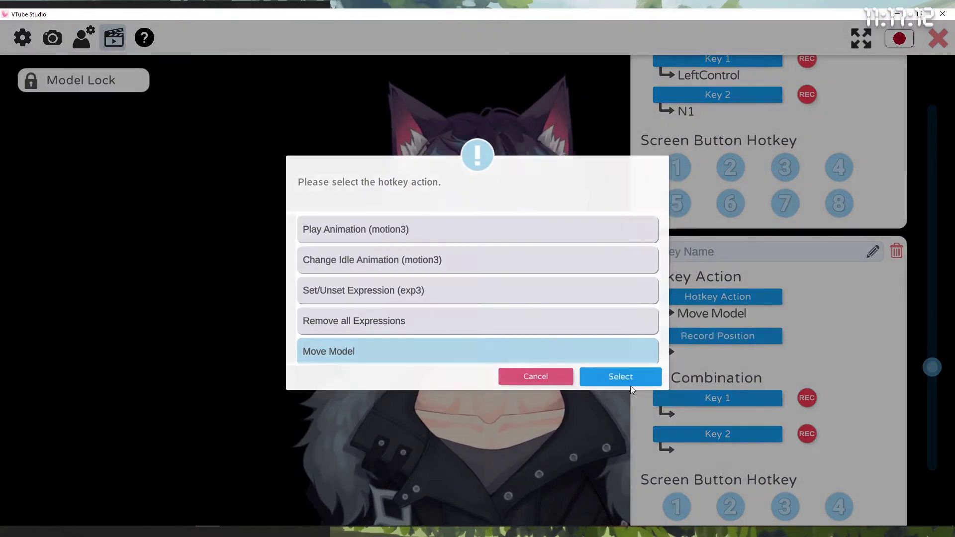
Add a third hotkey that also uses the Move Model action
scroll(839, 427, "down", 2)
left_click(768, 487)
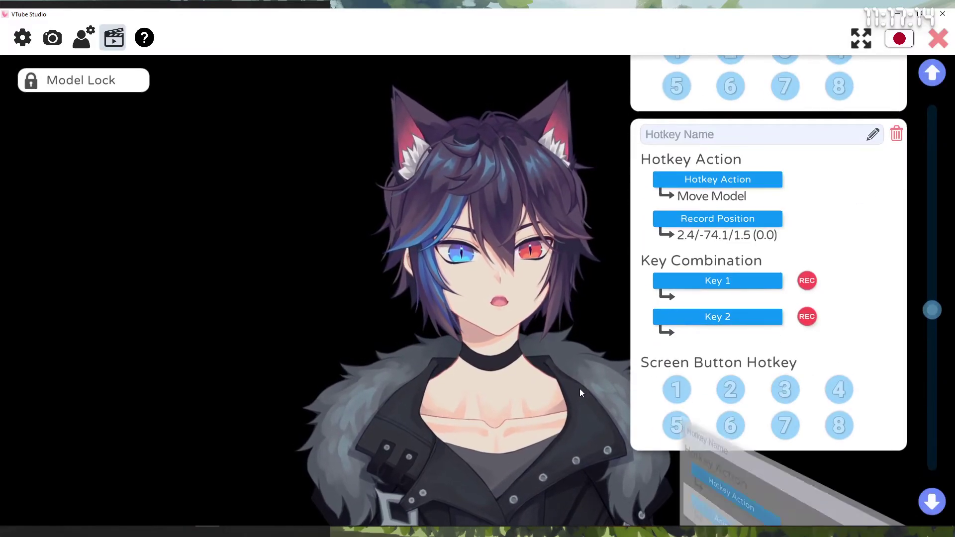
scroll(782, 352, "down", 4)
left_click(729, 306)
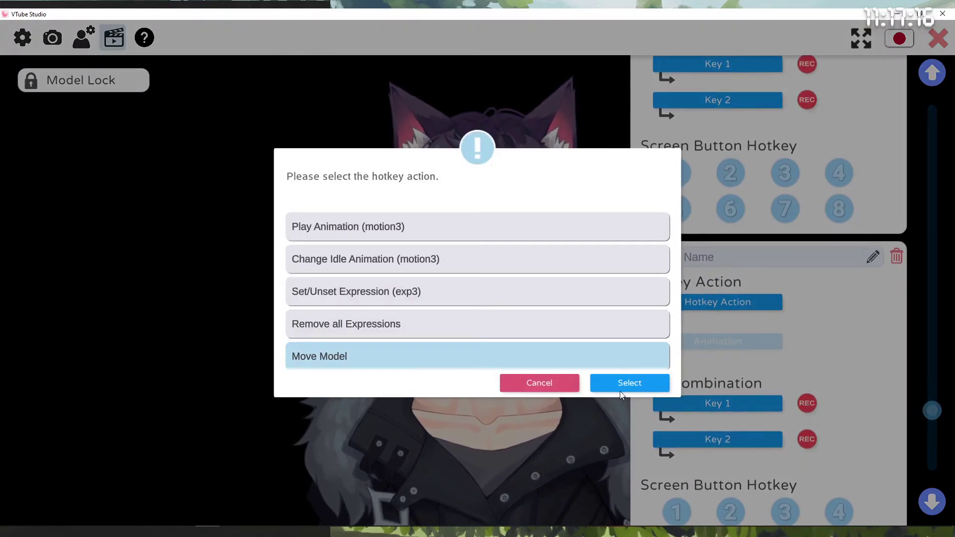
left_click(619, 390)
Assign Numpad1 as the first key of the first Move Model hotkey
scroll(780, 152, "up", 4)
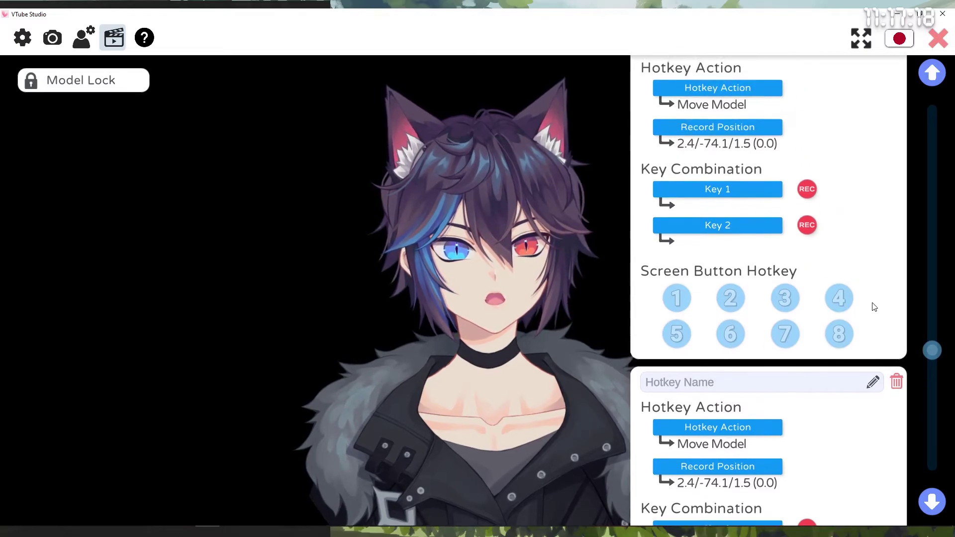
left_click(805, 262)
key("KP_1")
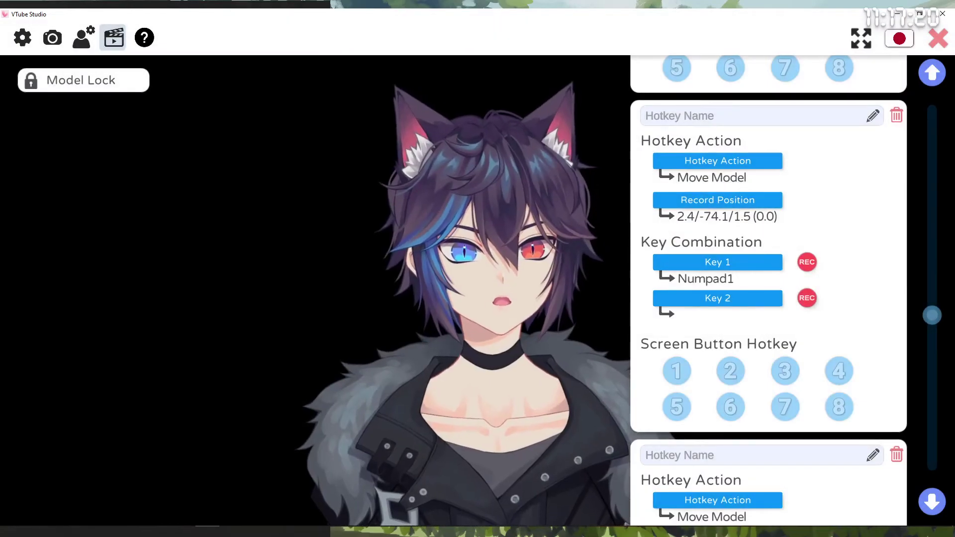
Assign Numpad2 as the first key of the second Move Model hotkey and close the settings
scroll(795, 249, "down", 6)
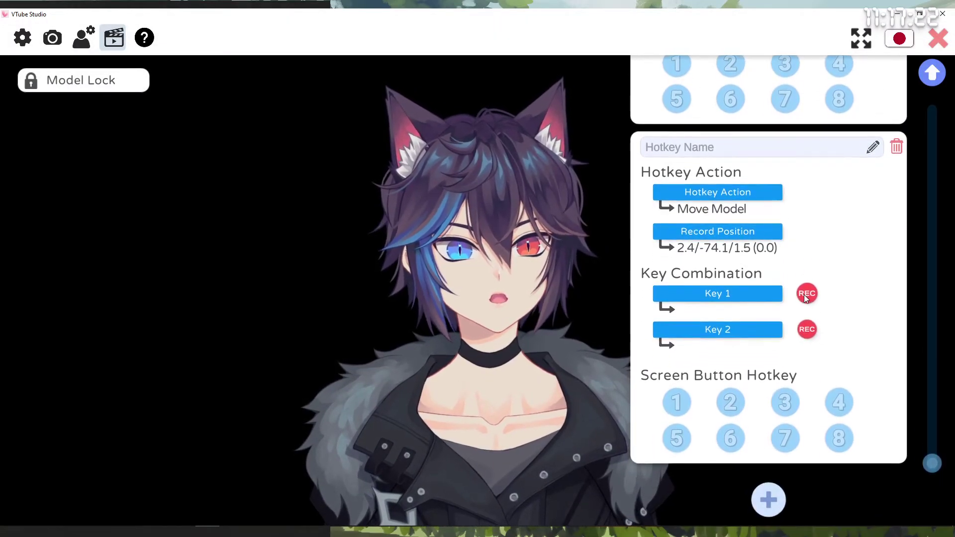
left_click(806, 293)
key("KP_2")
double_click(599, 386)
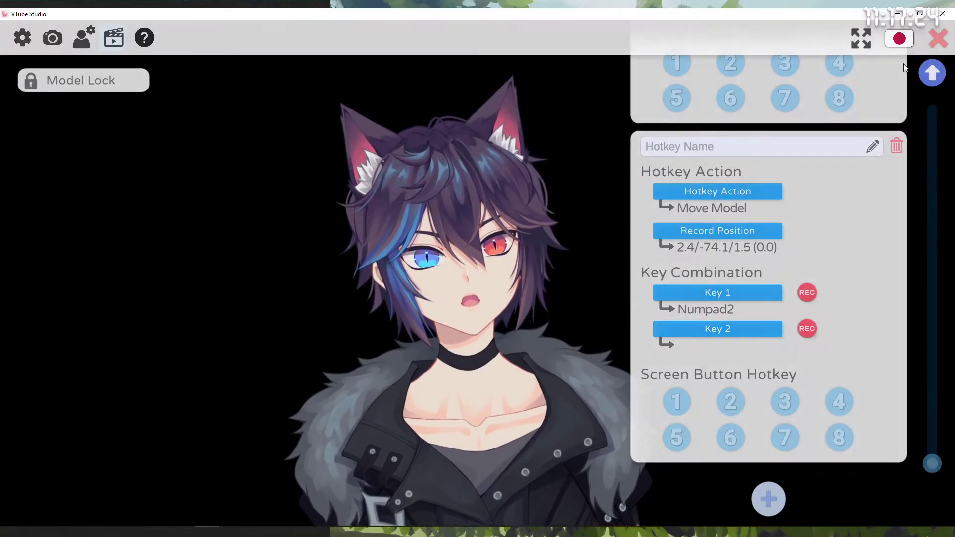
Record the model's lower-right placement as the target position of the Numpad2 Move Model hotkey and close the settings
key("KP_2")
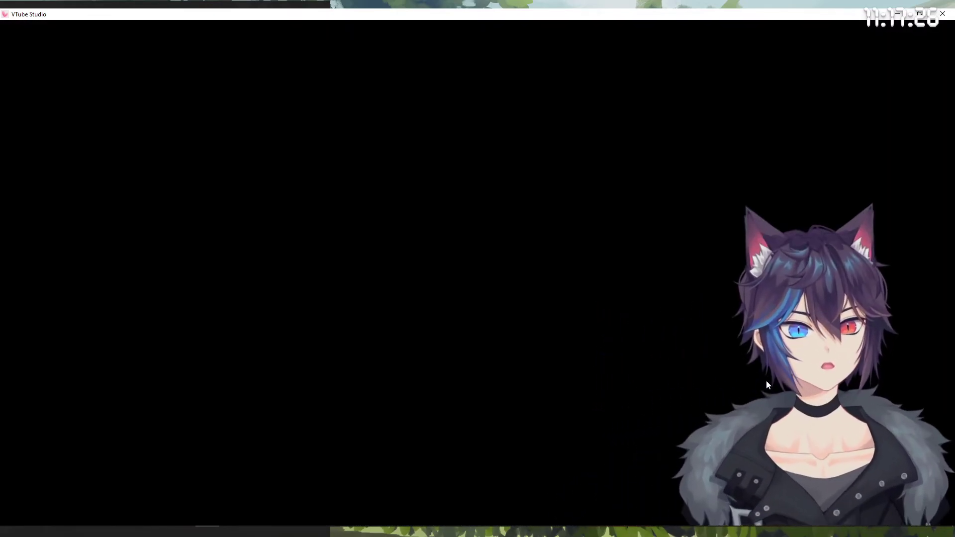
double_click(40, 305)
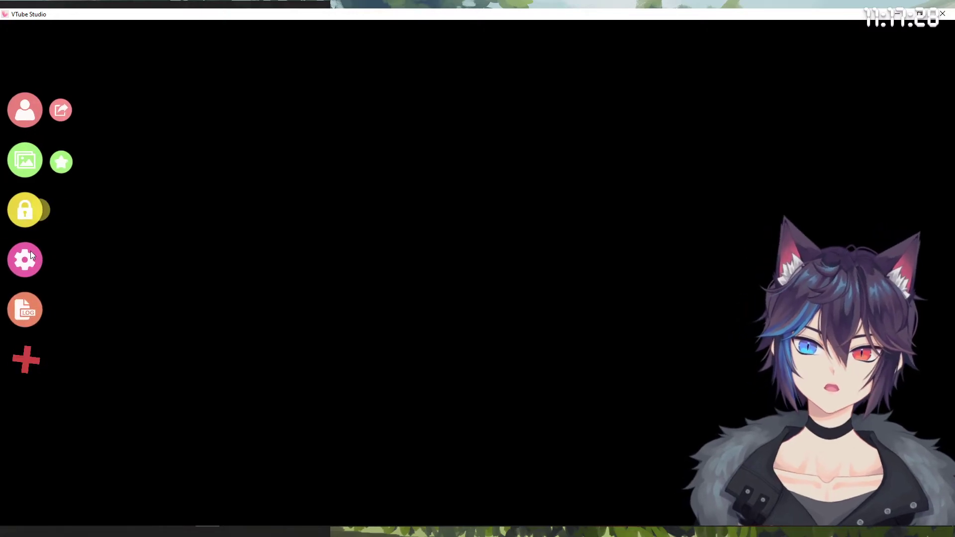
left_click(30, 253)
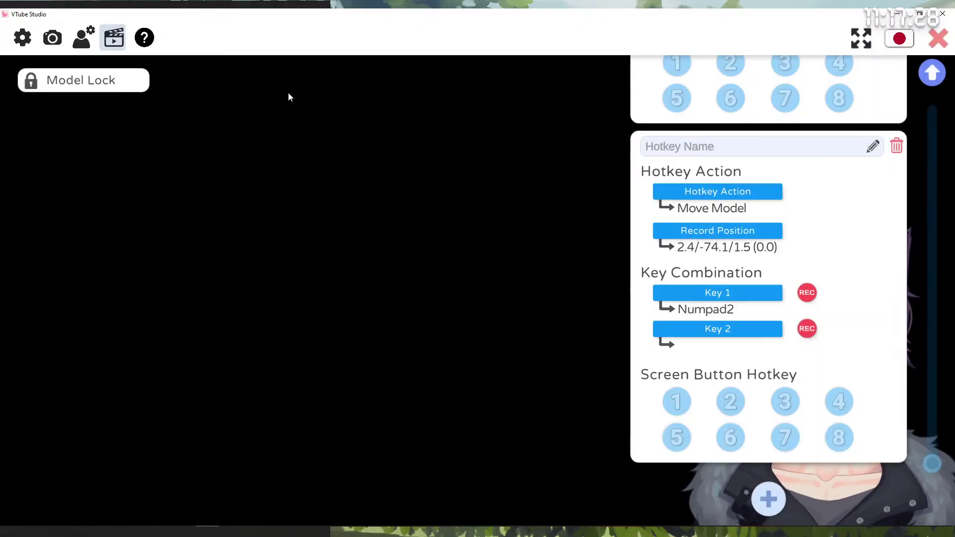
left_click(939, 46)
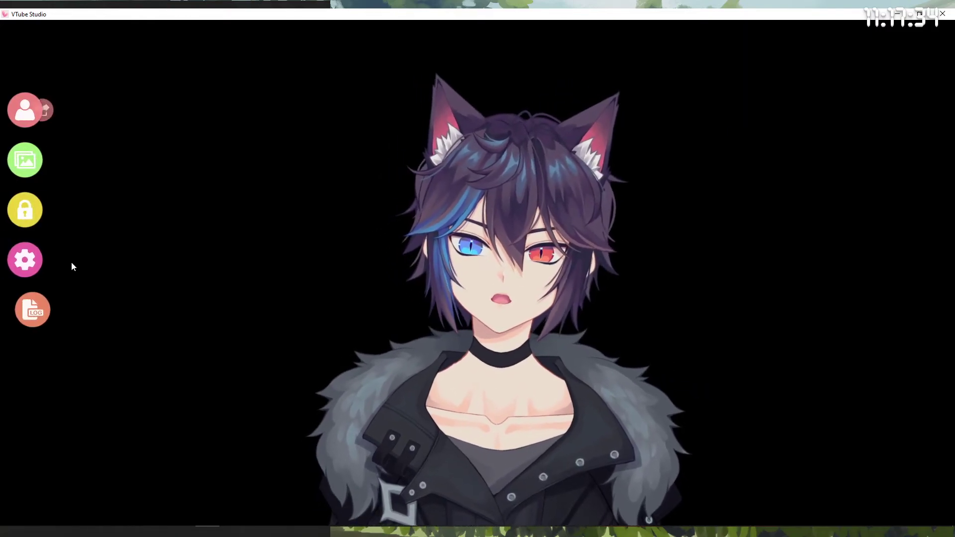
Set the lower input limit of the Mouth Open parameter to 0.08 in the model settings
left_click(25, 259)
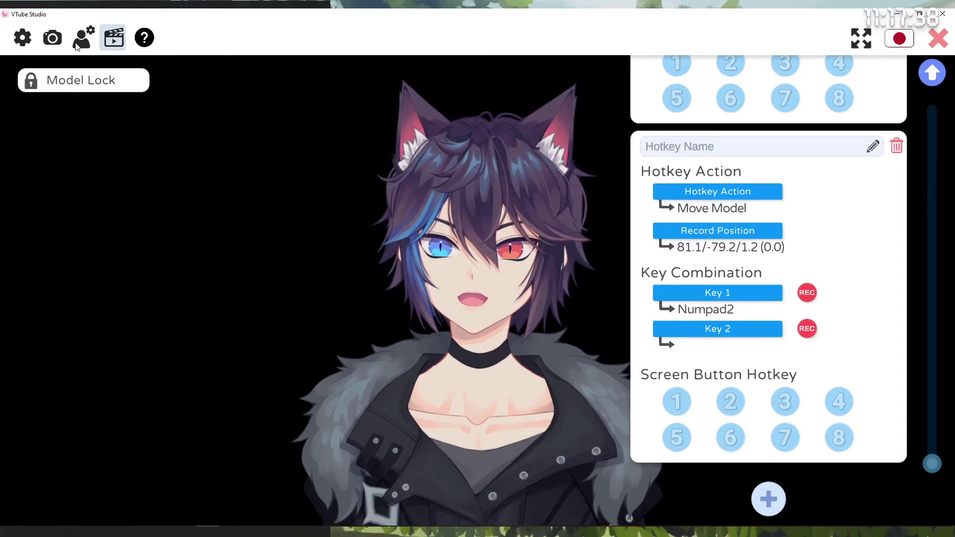
left_click(82, 38)
scroll(933, 137, "down", 5)
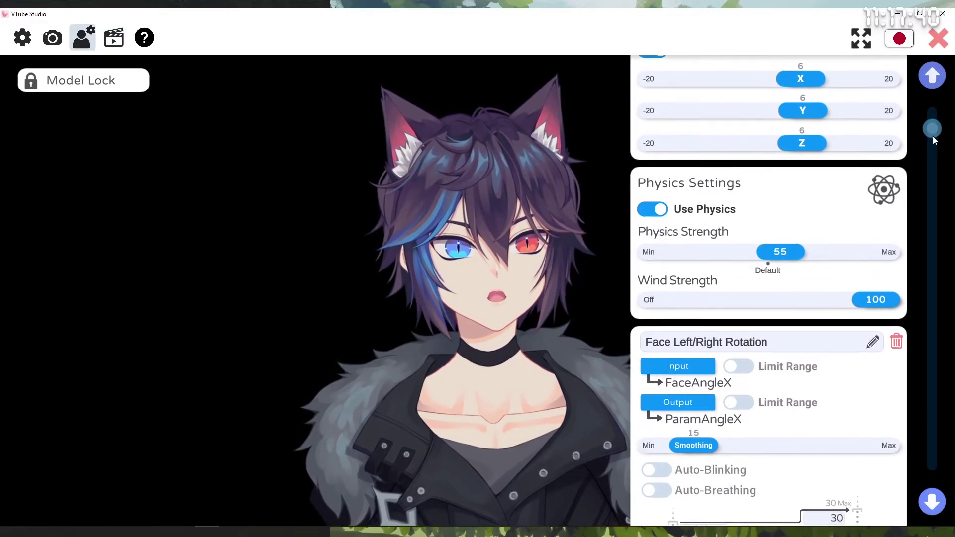
left_click_drag(933, 139, 930, 170)
scroll(870, 318, "down", 15)
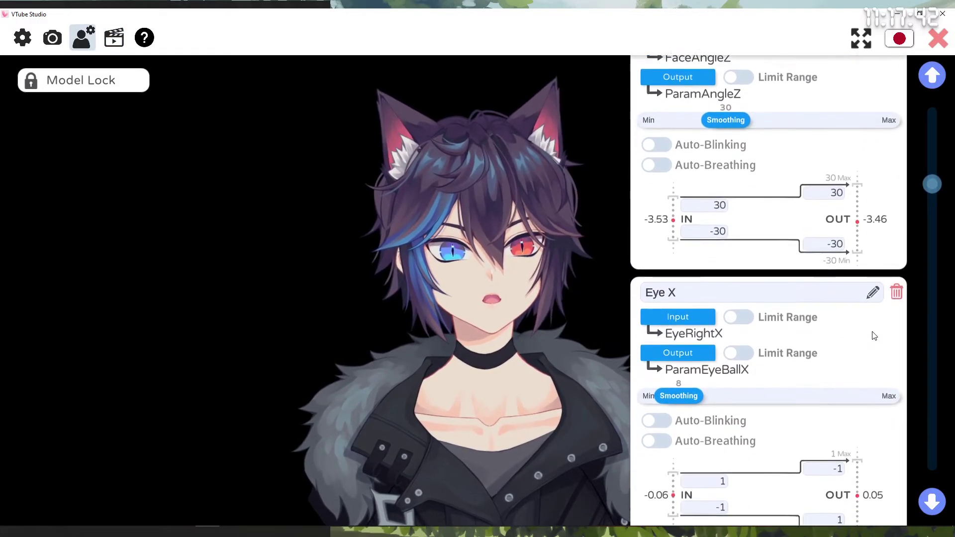
left_click_drag(931, 243, 935, 393)
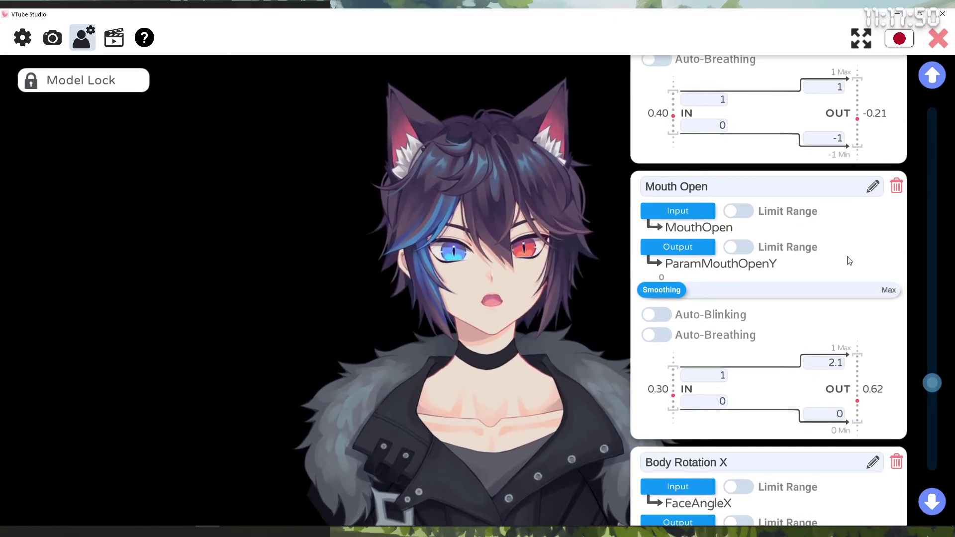
scroll(848, 260, "down", 1)
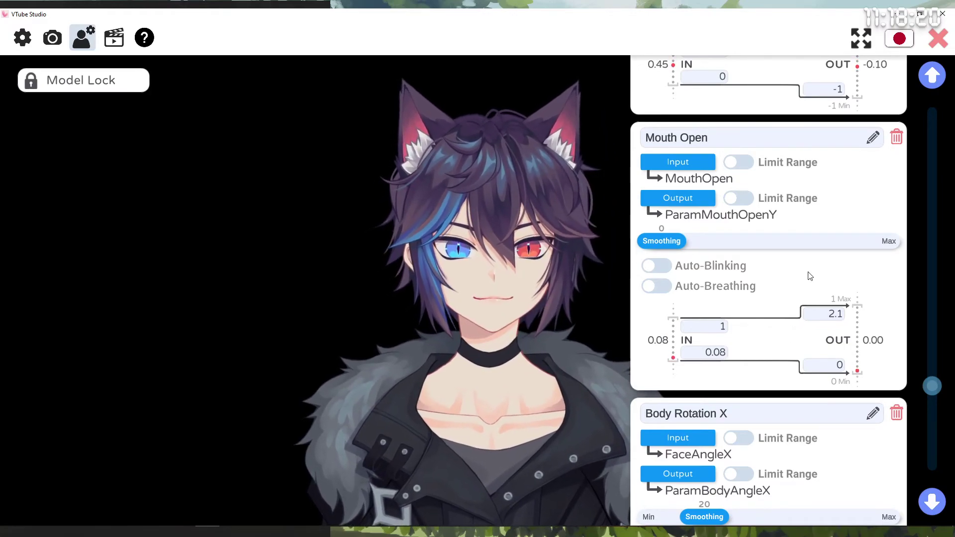
Try different smoothing levels on the Mouth Open and Mouth Smile parameters
scroll(880, 315, "up", 3)
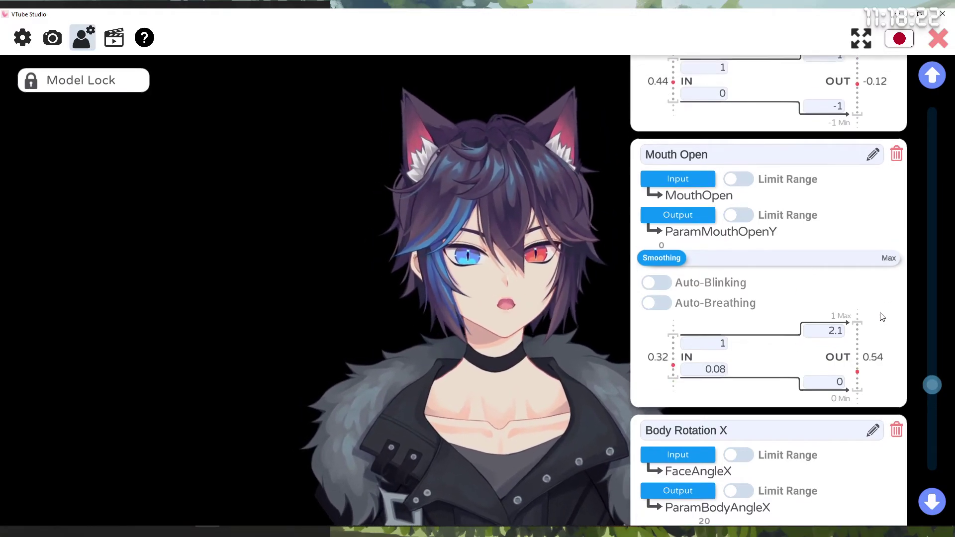
scroll(879, 213, "up", 10)
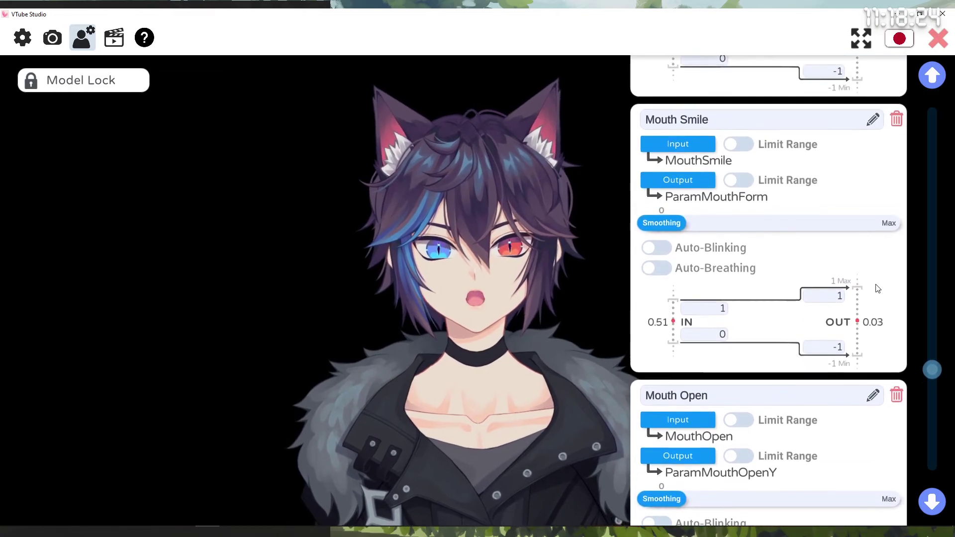
scroll(856, 321, "up", 3)
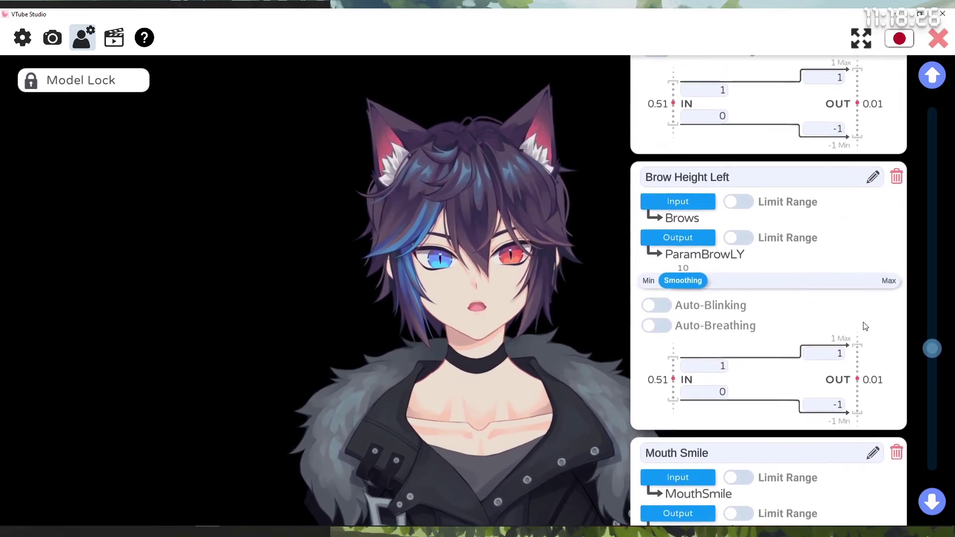
scroll(840, 331, "down", 12)
scroll(822, 343, "down", 3)
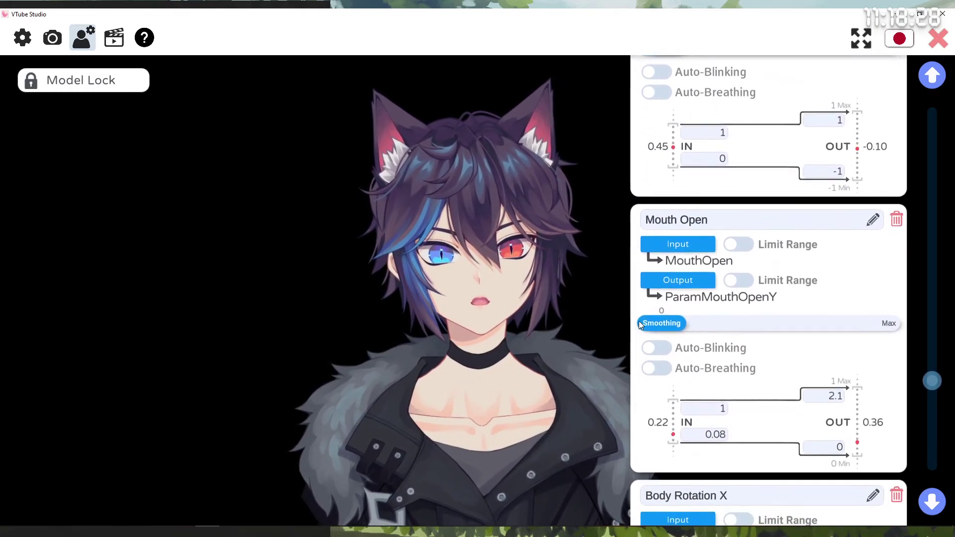
left_click_drag(834, 316, 644, 316)
scroll(887, 385, "up", 5)
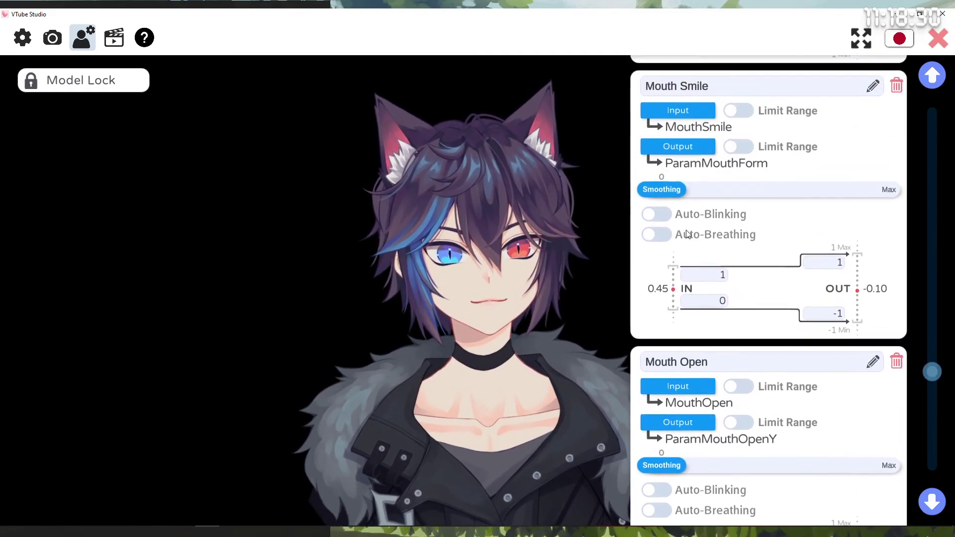
left_click(890, 214)
scroll(897, 348, "up", 3)
scroll(776, 308, "down", 1)
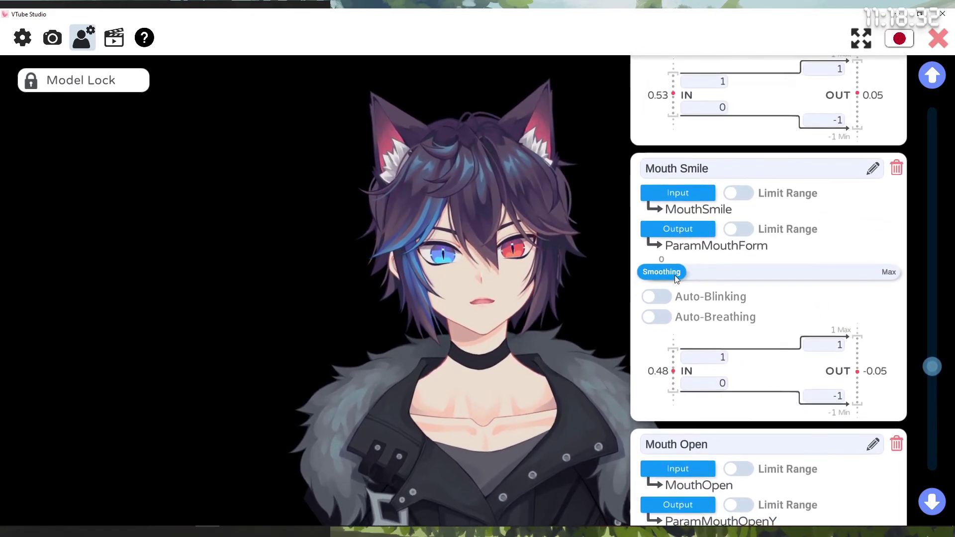
Set the smoothing of Mouth Open to 37 and of Mouth Smile to 29
scroll(873, 301, "down", 6)
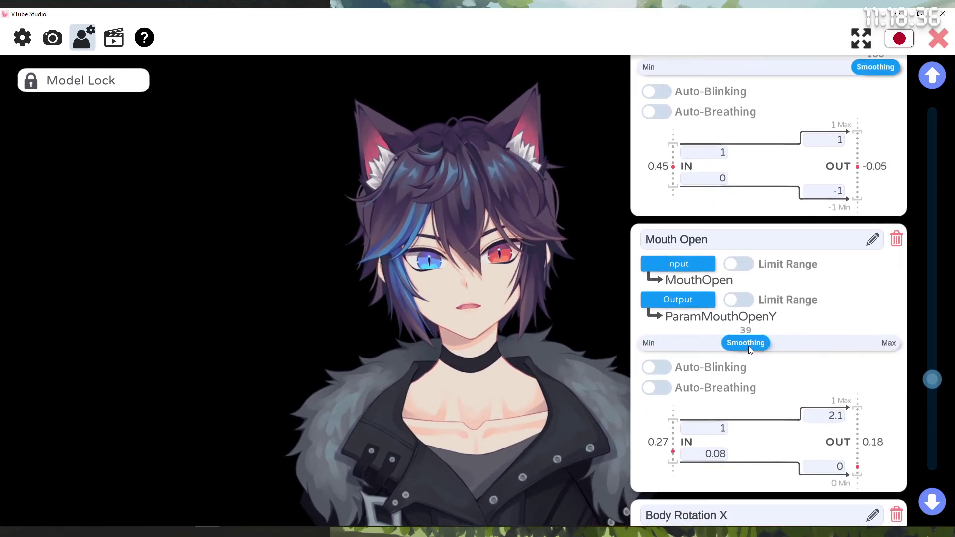
scroll(749, 348, "up", 4)
left_click_drag(873, 226, 725, 226)
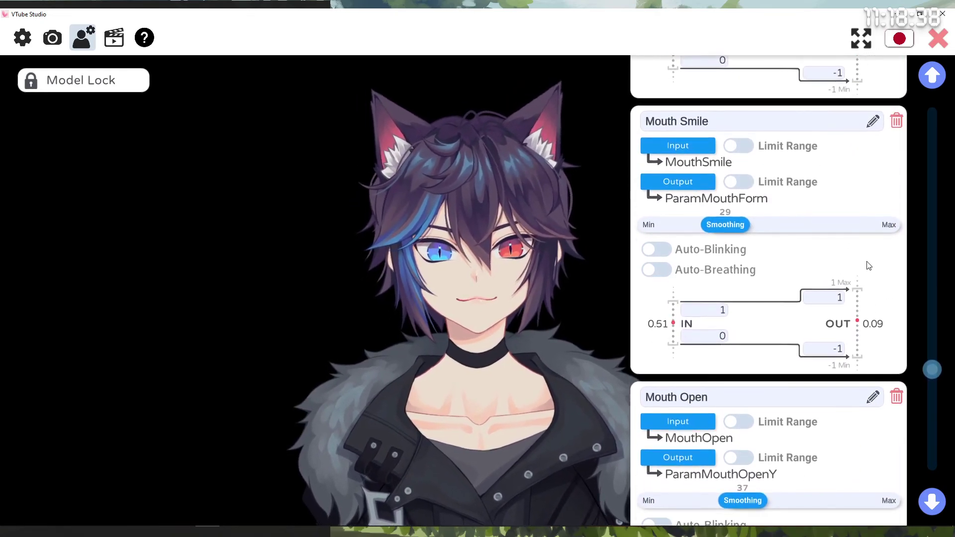
Look over the body rotation, blush and breathing parameters and the general configuration, and close the settings
scroll(868, 266, "down", 6)
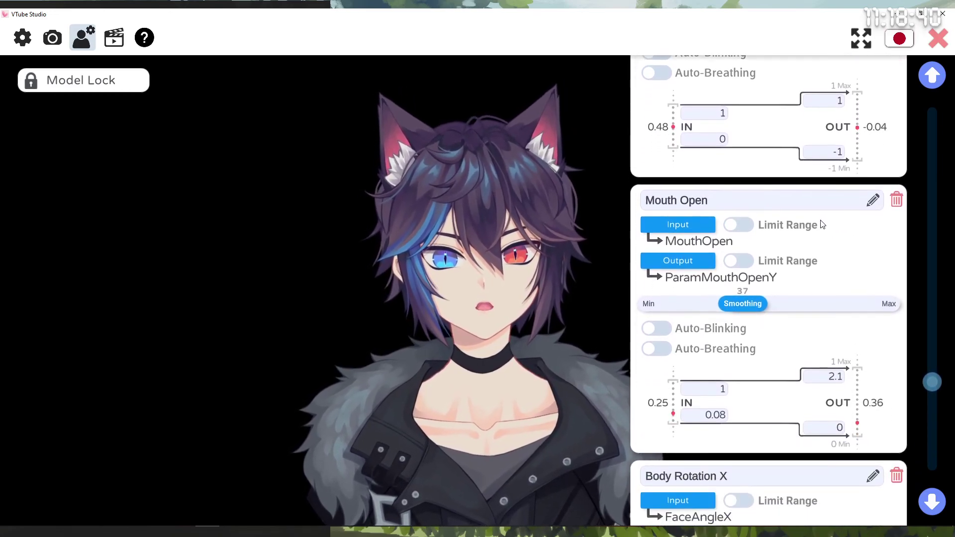
scroll(831, 259, "down", 13)
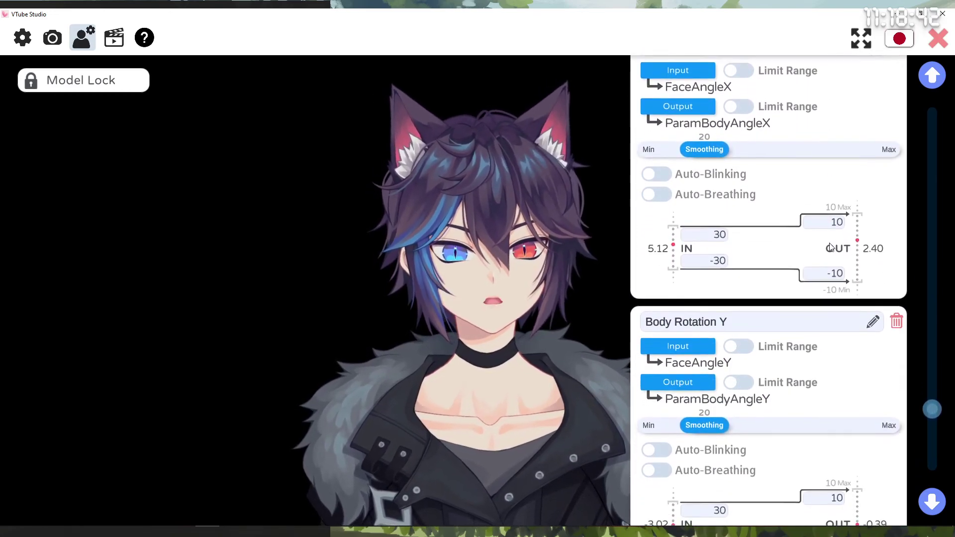
scroll(831, 247, "down", 6)
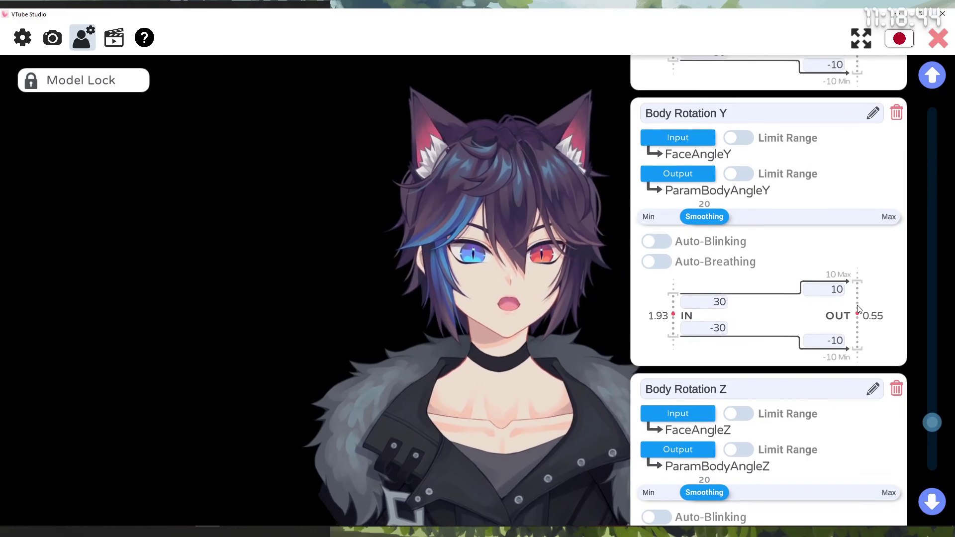
scroll(816, 332, "down", 2)
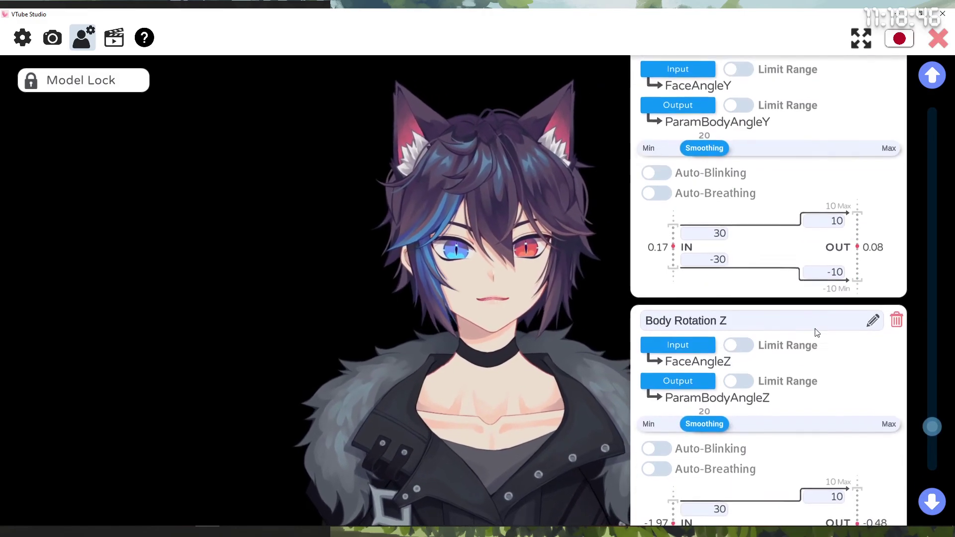
scroll(816, 332, "down", 20)
scroll(865, 298, "up", 5)
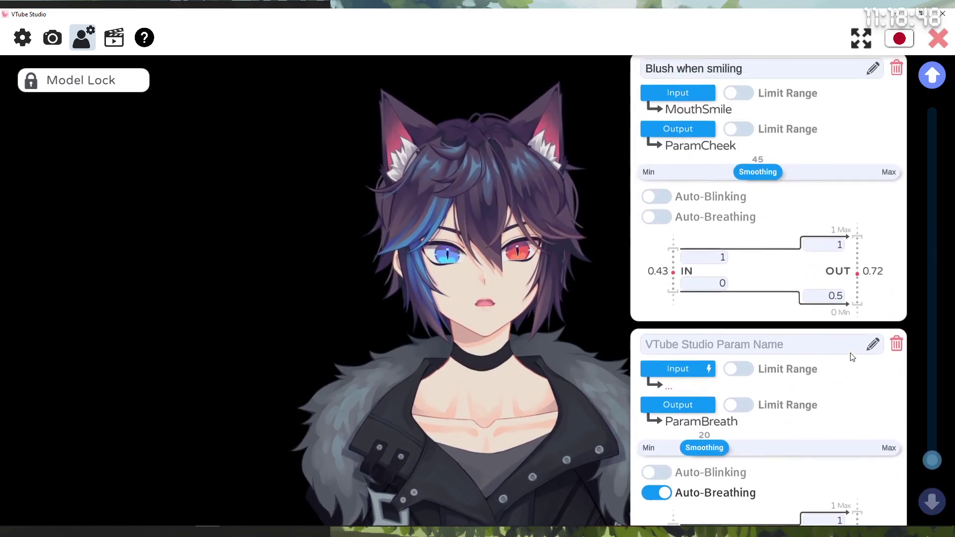
left_click_drag(932, 460, 932, 109)
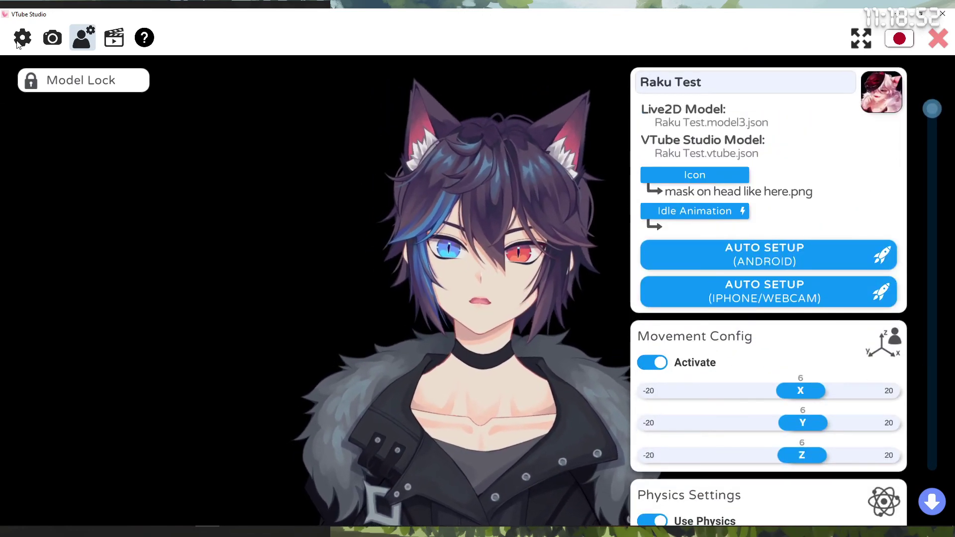
left_click(22, 37)
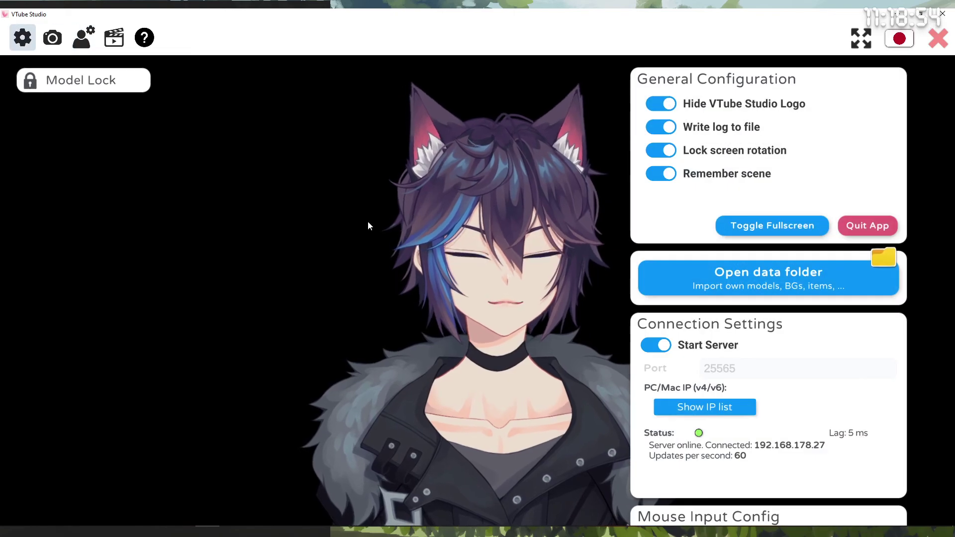
double_click(736, 247)
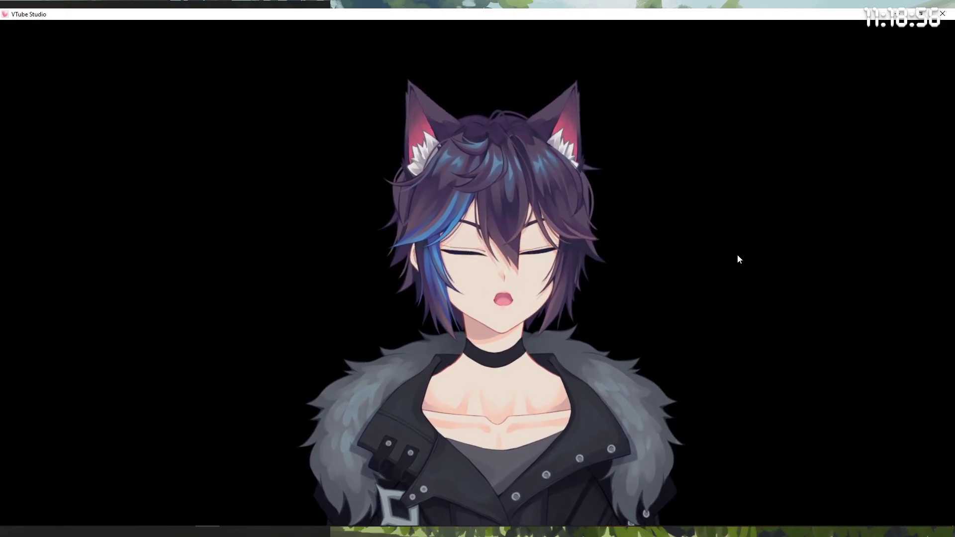